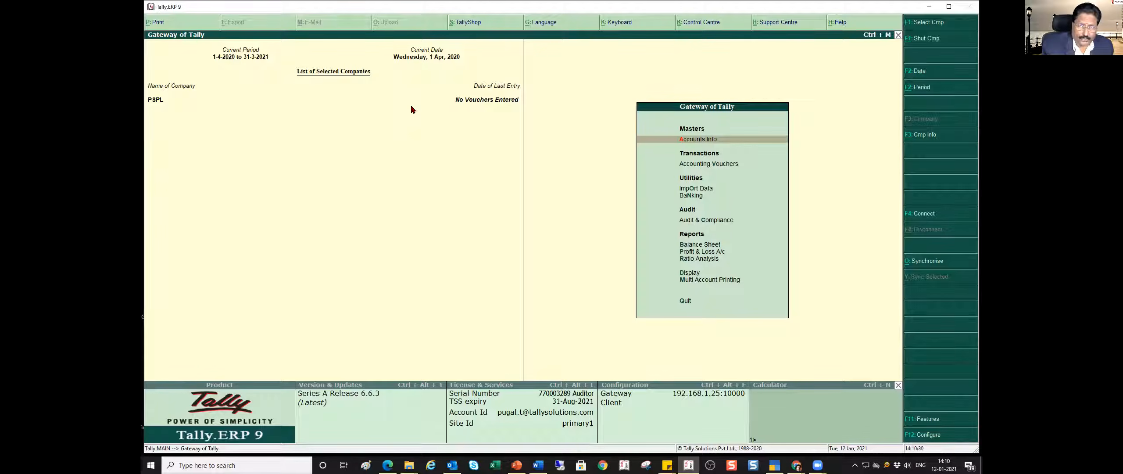
- Open the creation form for a single new ledger in the company's accounts information
{"action": "key", "text": "Return"}
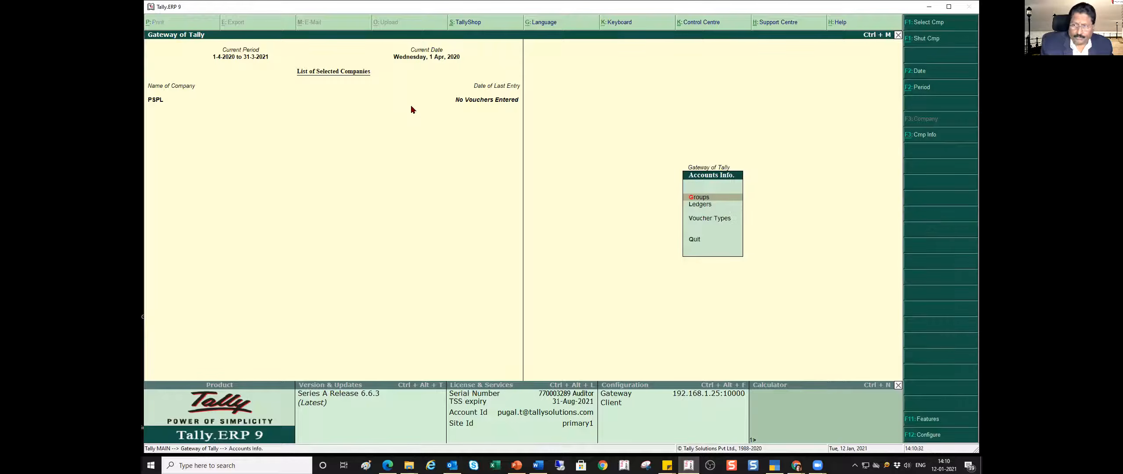
{"action": "key", "text": "Down"}
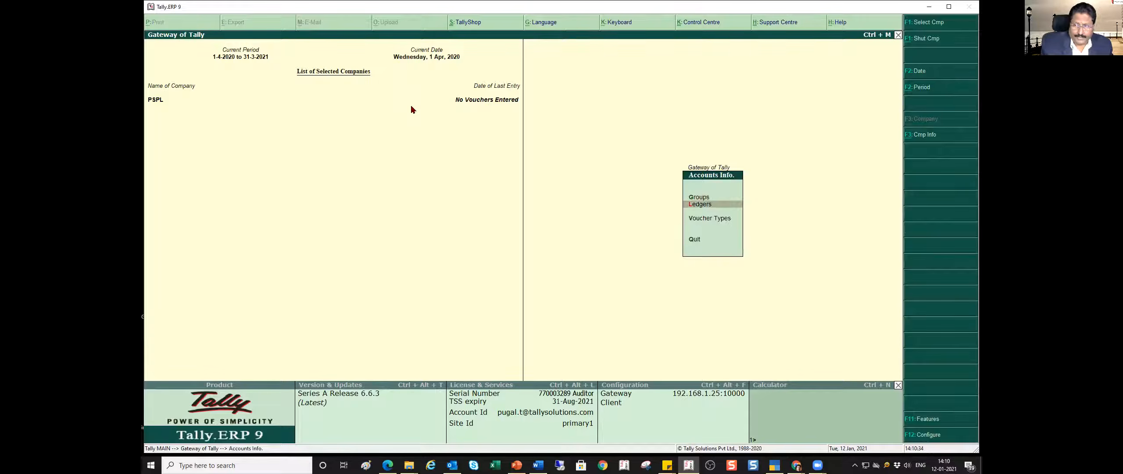
{"action": "key", "text": "Return"}
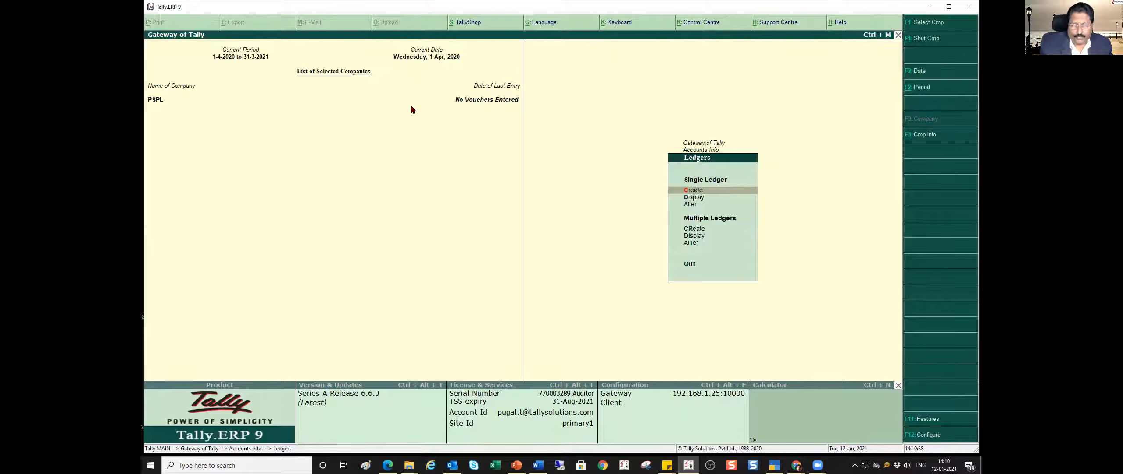
{"action": "key", "text": "Down"}
{"action": "key", "text": "Down"}
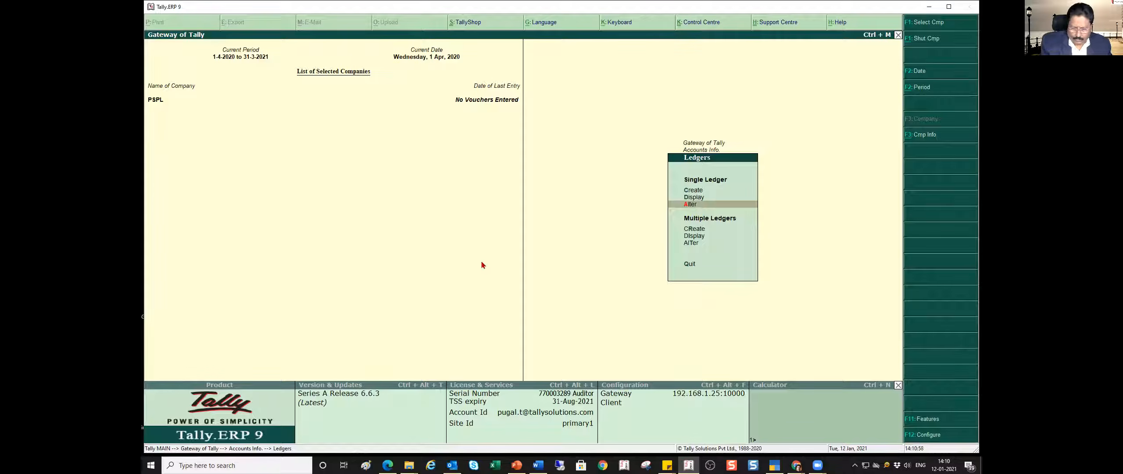
{"action": "key", "text": "c"}
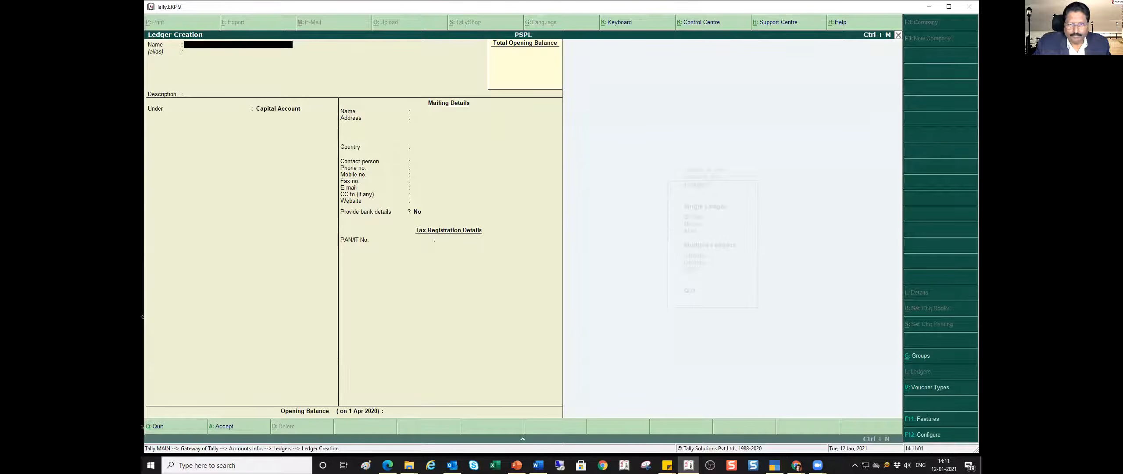
- Consult the trial balance slide in PowerPoint, and name the new ledger Capital A/c in Tally.ERP 9
{"action": "key", "text": "alt+Tab"}
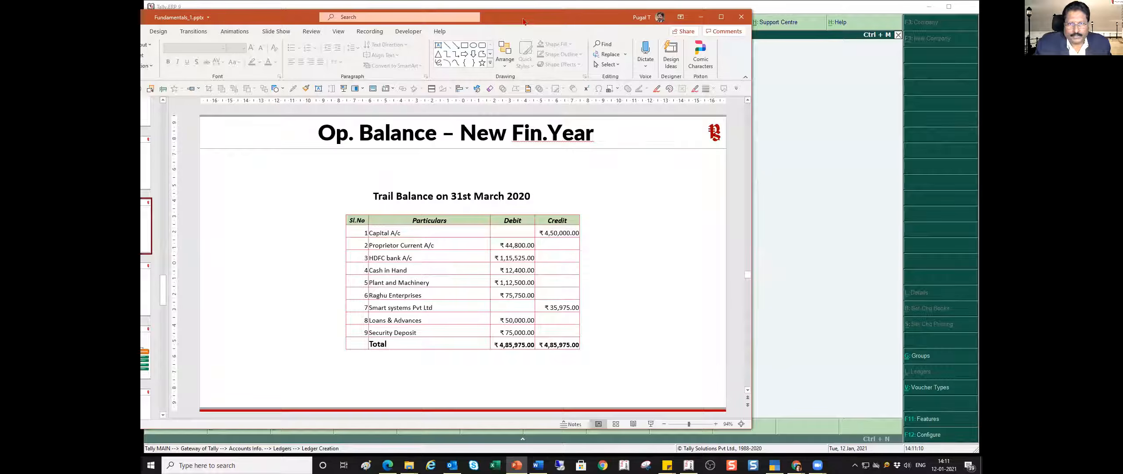
{"action": "left_click_drag", "start_coordinate": [524, 22], "coordinate": [180, 50]}
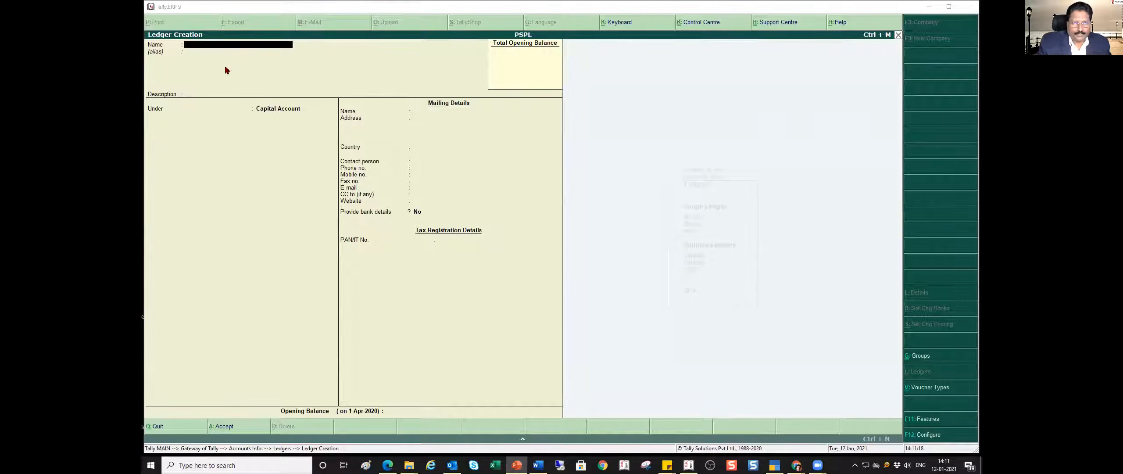
{"action": "left_click", "coordinate": [221, 50]}
{"action": "type", "text": "Capital A"}
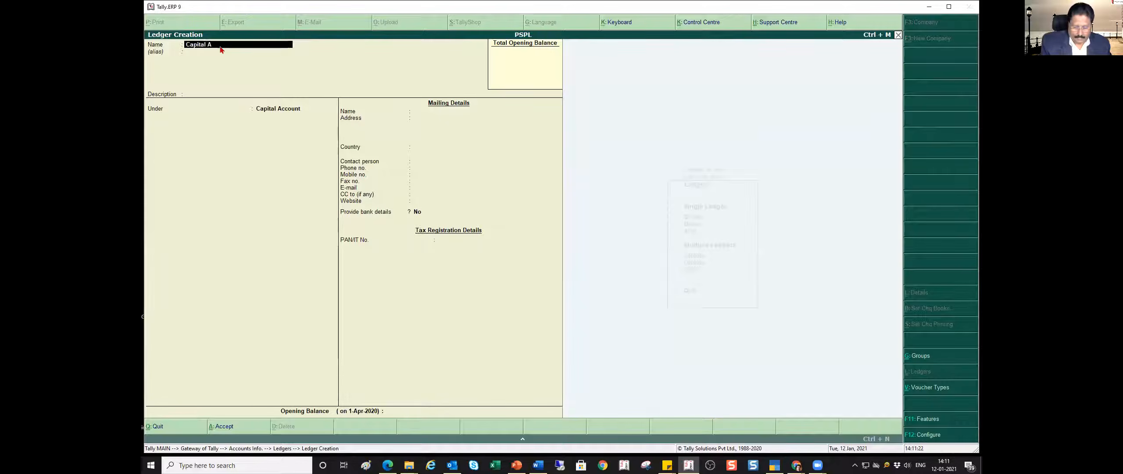
{"action": "type", "text": "/c"}
{"action": "key", "text": "Return"}
{"action": "key", "text": "Return"}
{"action": "key", "text": "Return"}
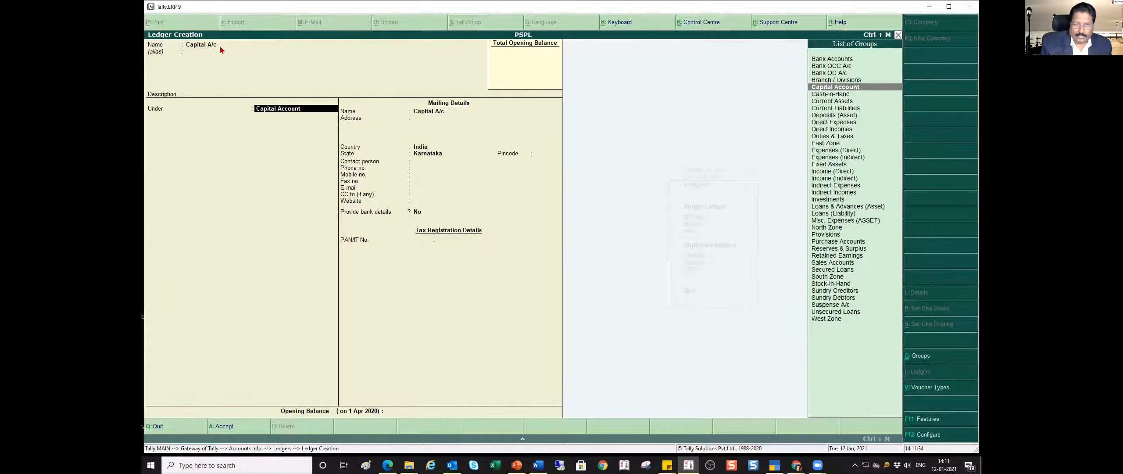
- Group the ledger under Capital Account and keep the default mailing, bank and tax details
{"action": "key", "text": "Return"}
{"action": "key", "text": "Return"}
{"action": "key", "text": "Return"}
{"action": "key", "text": "Return"}
{"action": "key", "text": "Return"}
{"action": "key", "text": "Return"}
{"action": "key", "text": "Return"}
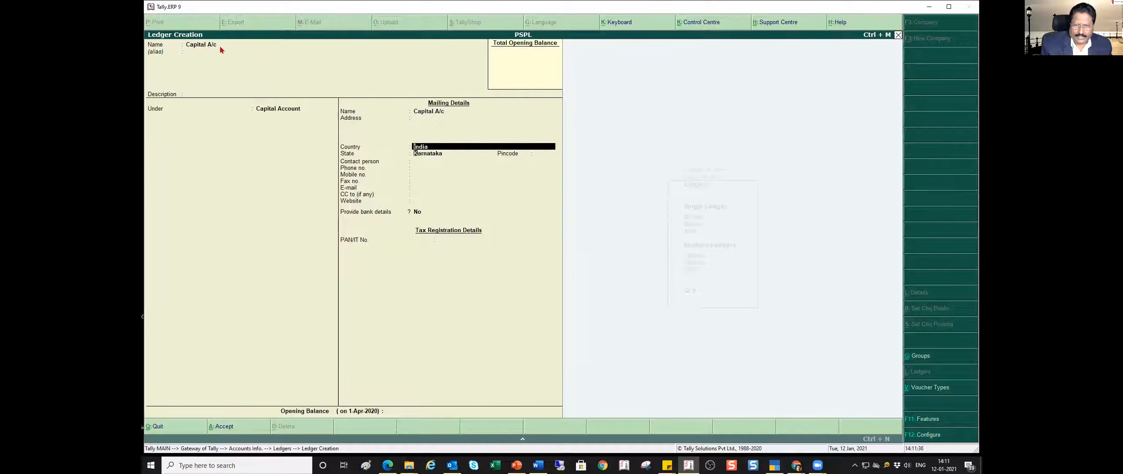
{"action": "key", "text": "Return"}
{"action": "key", "text": "Return"}
{"action": "key", "text": "Return"}
{"action": "key", "text": "Return"}
{"action": "key", "text": "Return"}
{"action": "key", "text": "Return"}
{"action": "key", "text": "Return"}
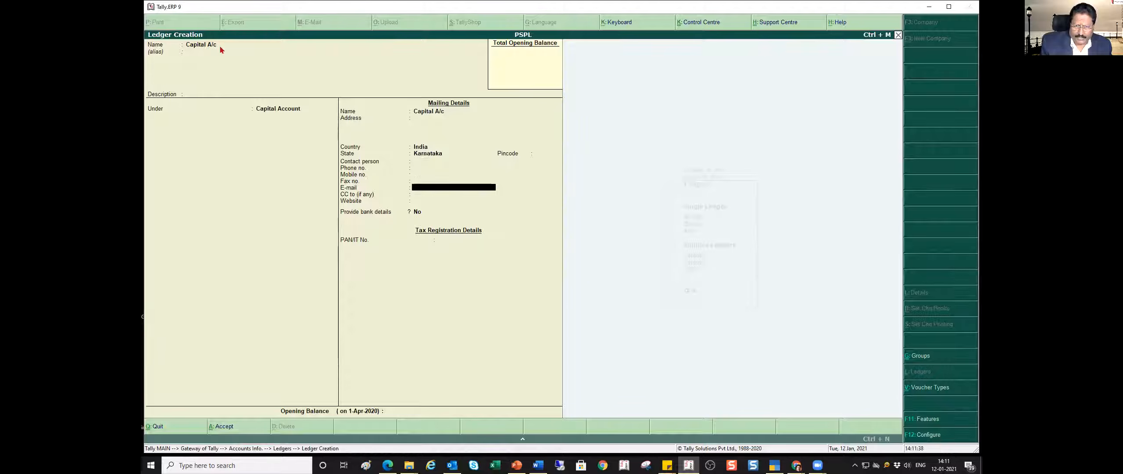
{"action": "key", "text": "Return"}
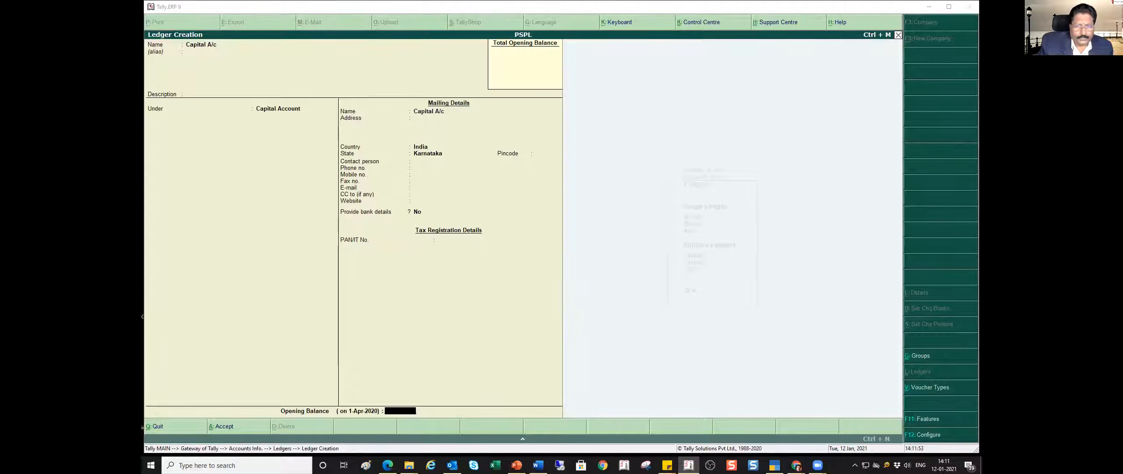
- Check the capital amount on the PowerPoint trial balance slide, and save the ledger with an opening balance of 450000 Cr
{"action": "key", "text": "alt+Tab"}
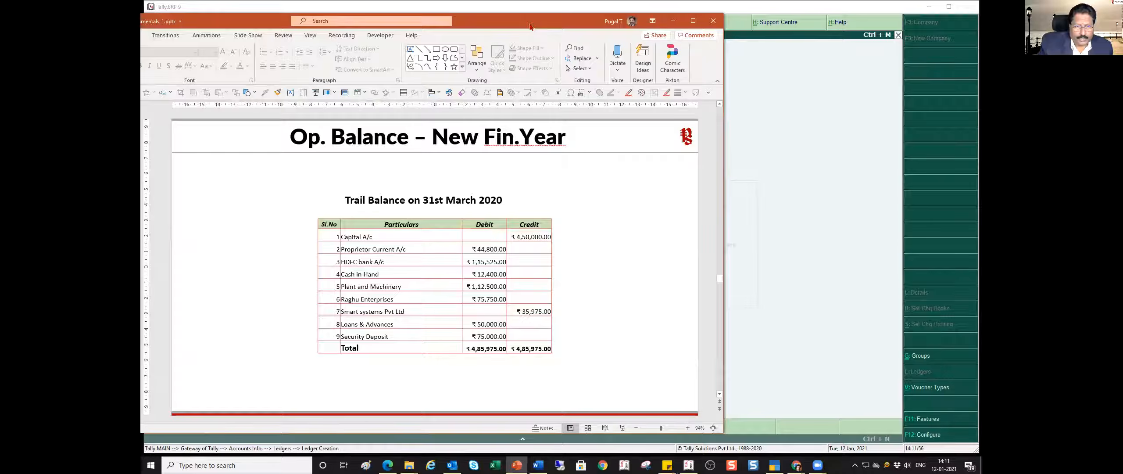
{"action": "key", "text": "alt+Tab"}
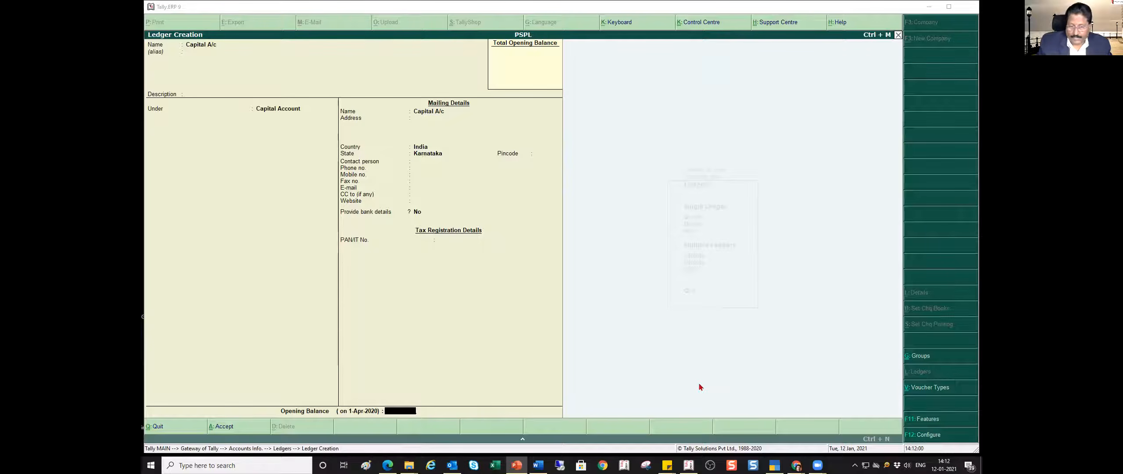
{"action": "left_click", "coordinate": [398, 412]}
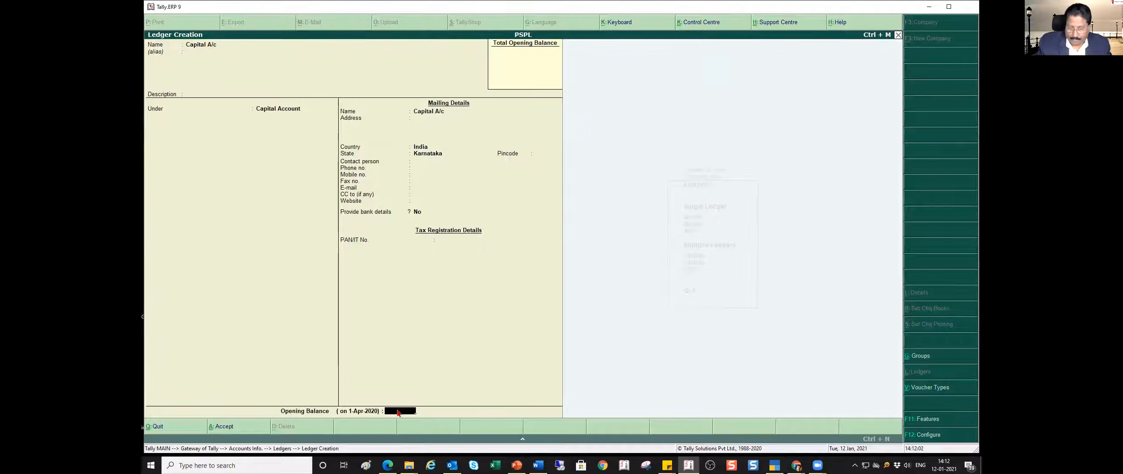
{"action": "type", "text": "450000"}
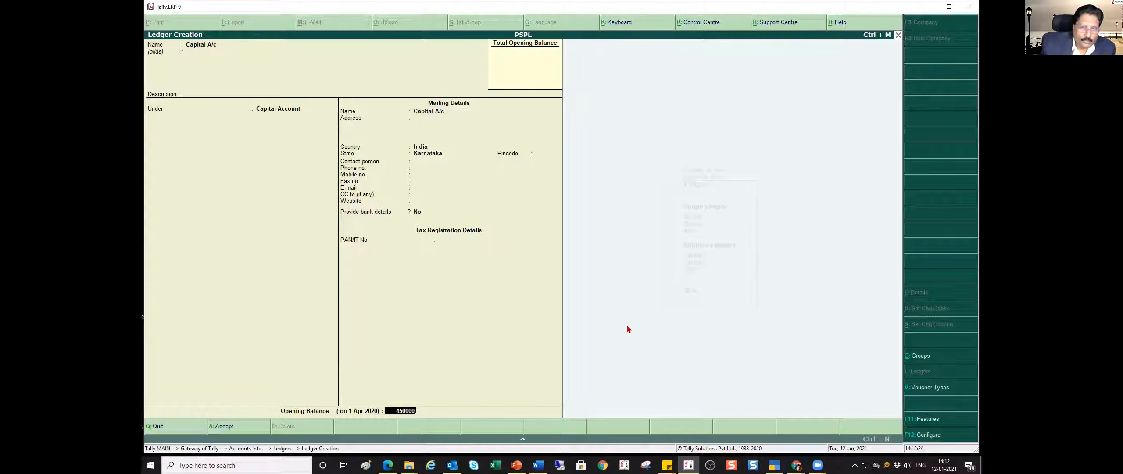
{"action": "key", "text": "Return"}
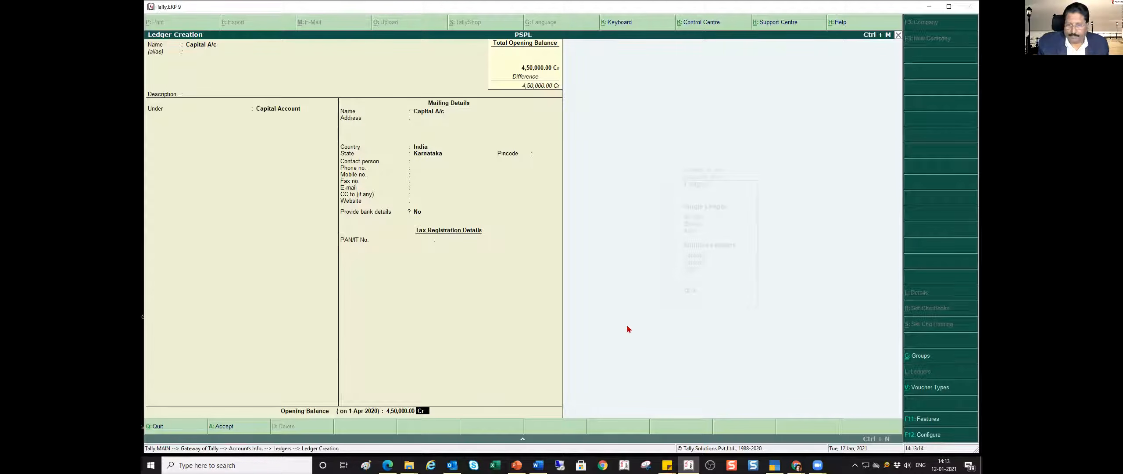
{"action": "key", "text": "Return"}
{"action": "key", "text": "Return"}
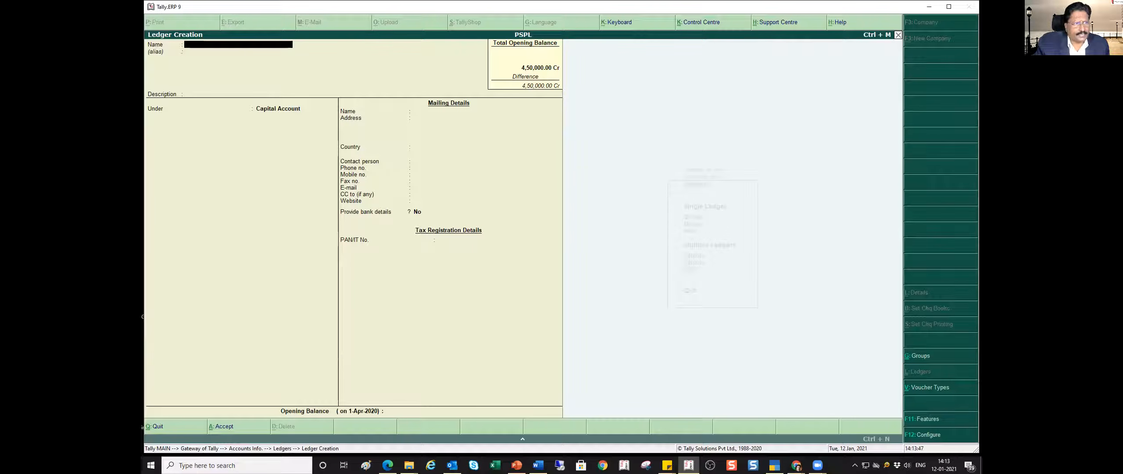
- Consult the PowerPoint trial balance slide again, and name the next new ledger HDFC Bank A/c
{"action": "key", "text": "alt+Tab"}
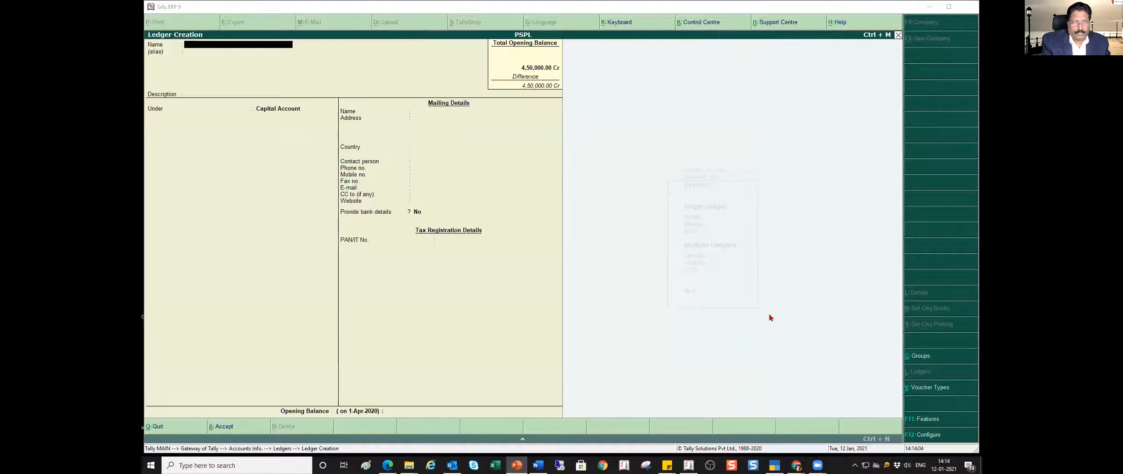
{"action": "left_click", "coordinate": [209, 37]}
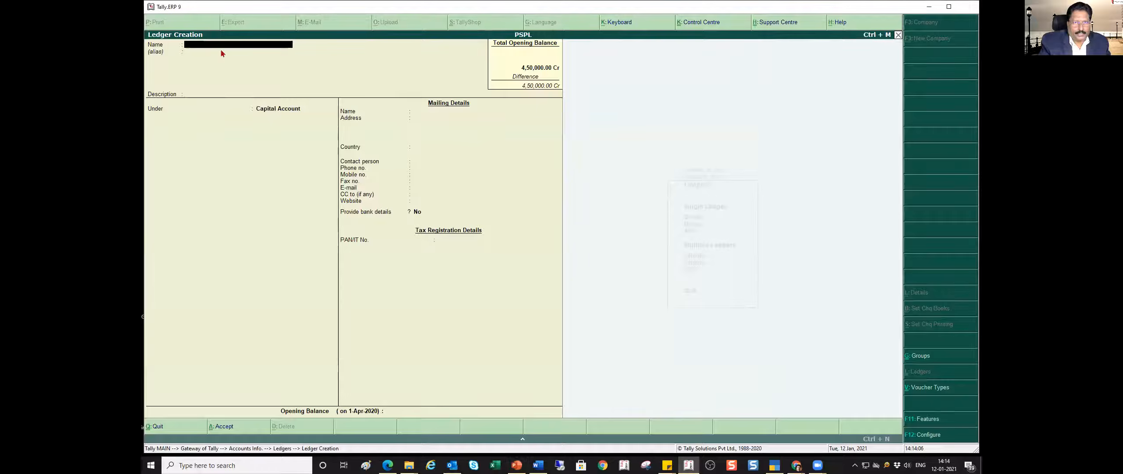
{"action": "type", "text": "HDFC Bank a/c"}
{"action": "key", "text": "Return"}
{"action": "key", "text": "Return"}
{"action": "key", "text": "Return"}
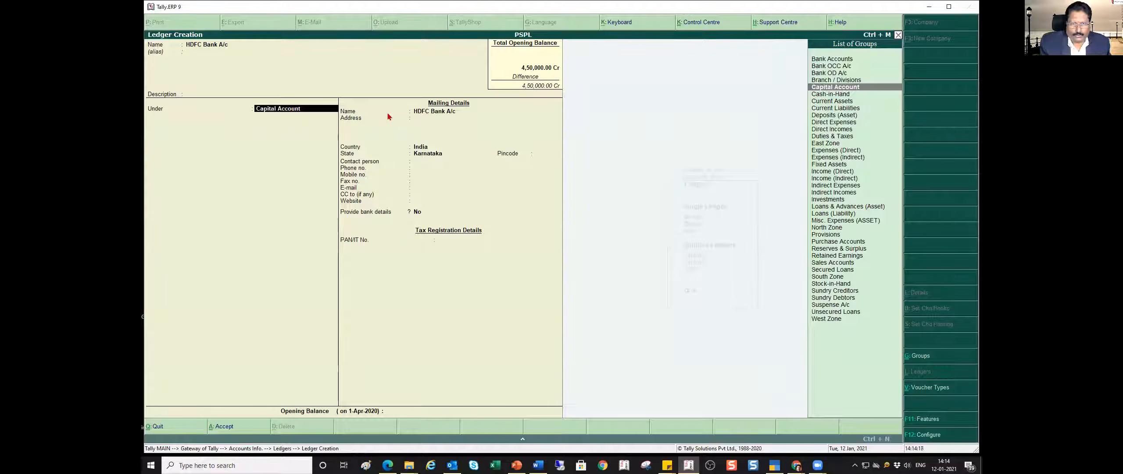
- Group the HDFC ledger under Bank Accounts, leaving the account number, IFS code and other bank details at their defaults
{"action": "type", "text": "bank"}
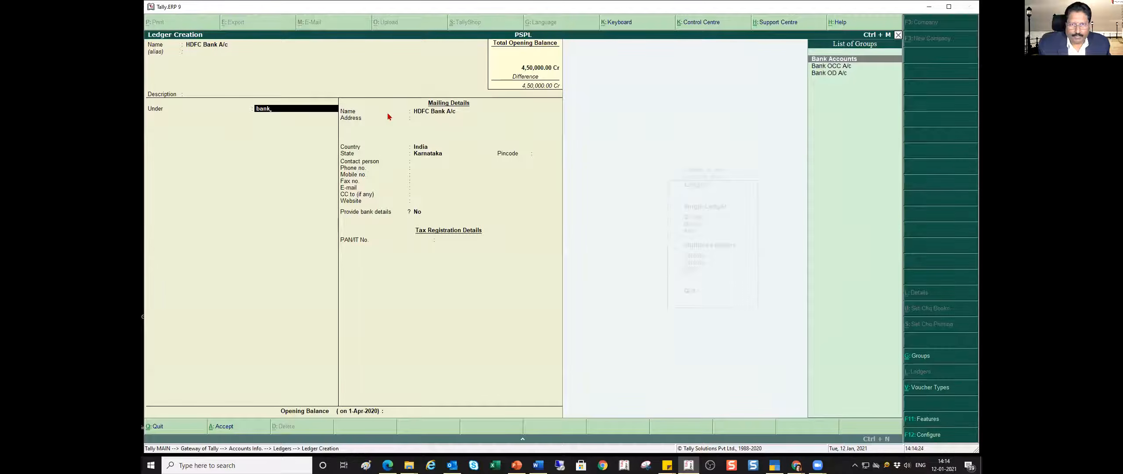
{"action": "key", "text": "Return"}
{"action": "key", "text": "Return"}
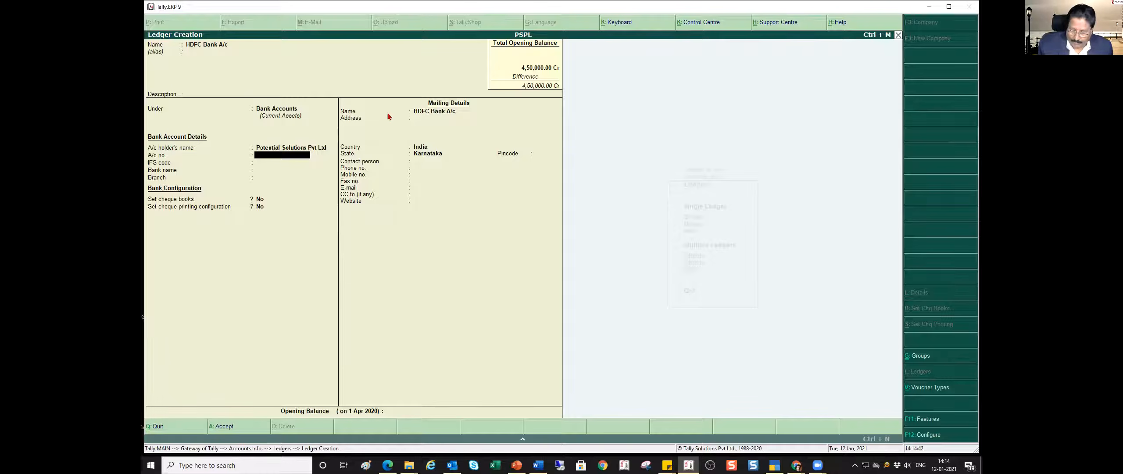
{"action": "key", "text": "Return"}
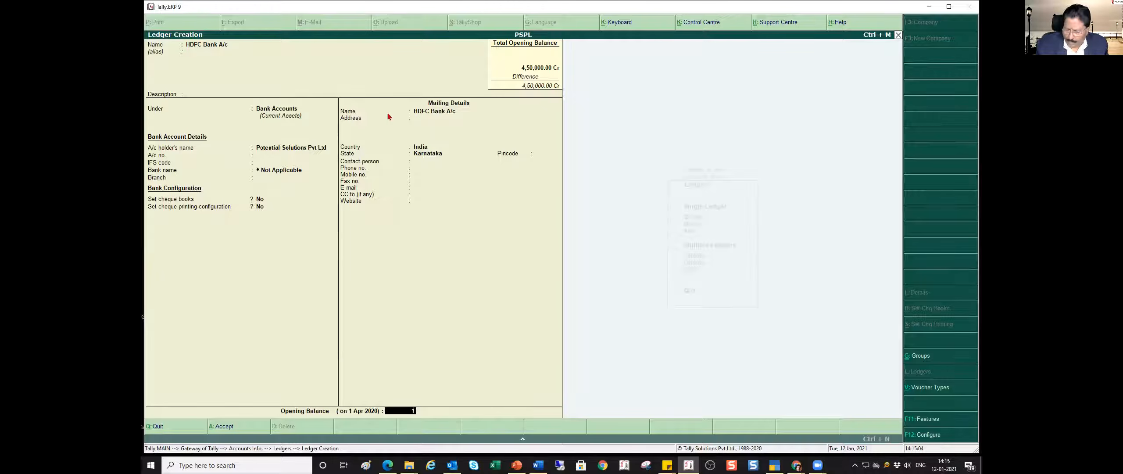
- Give the HDFC bank ledger an opening balance of 115525 Dr and accept it
{"action": "type", "text": "525"}
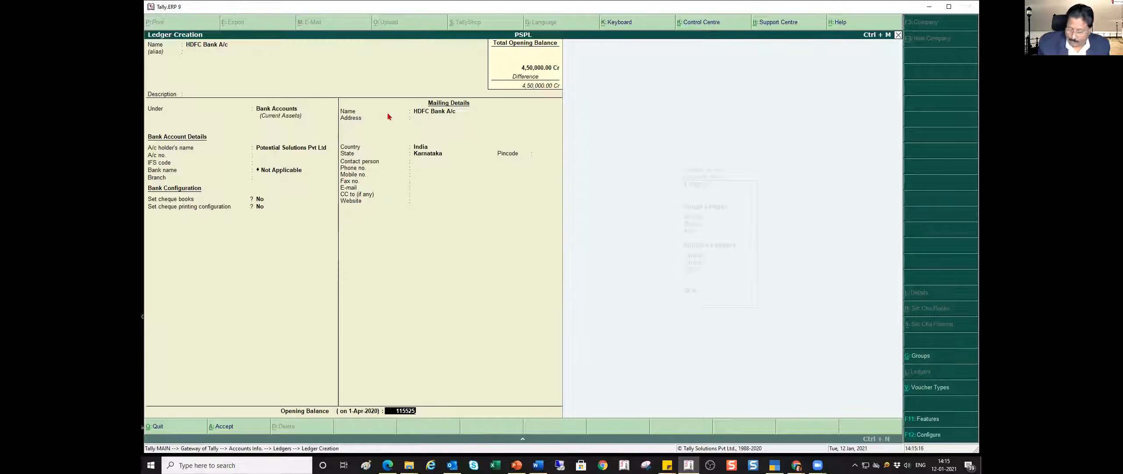
{"action": "key", "text": "Return"}
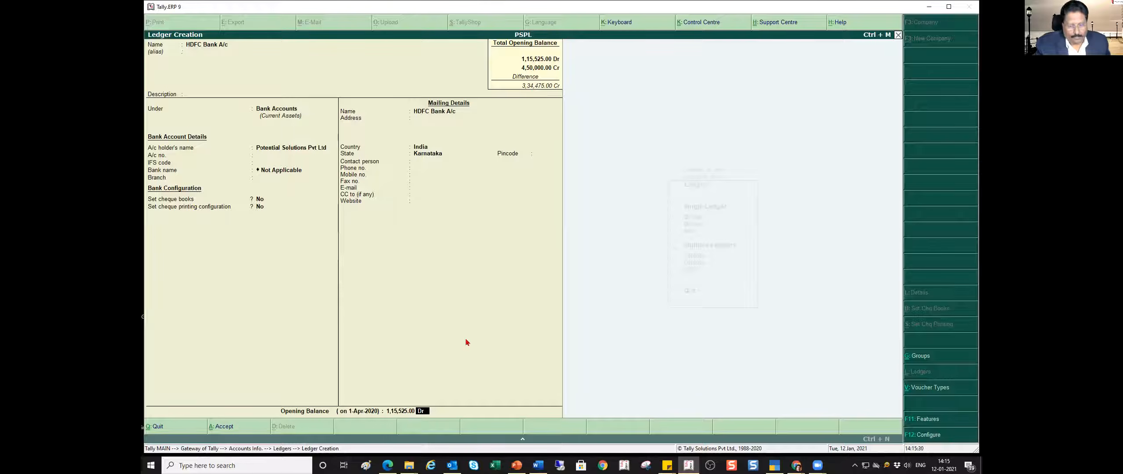
{"action": "key", "text": "Return"}
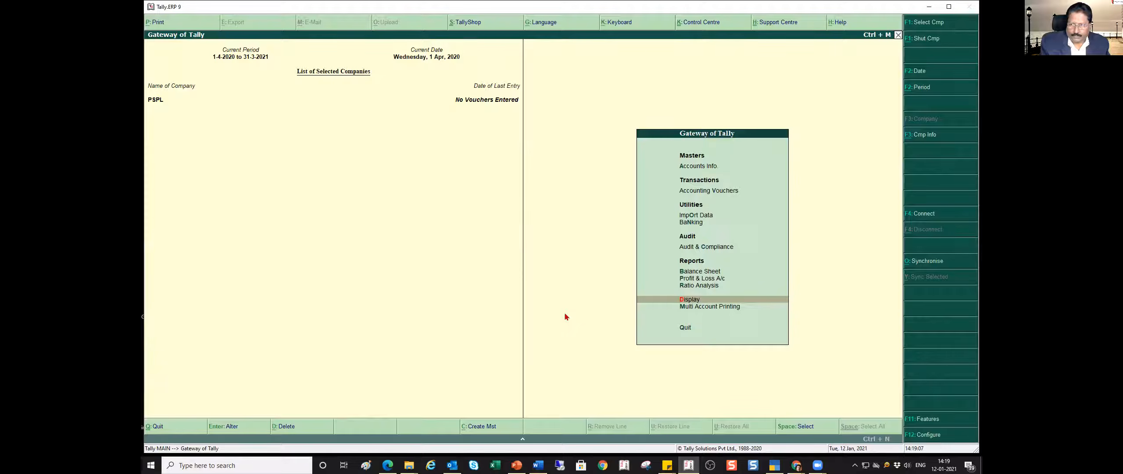
- Open the list of existing ledgers for altering a single ledger
{"action": "left_click", "coordinate": [691, 167]}
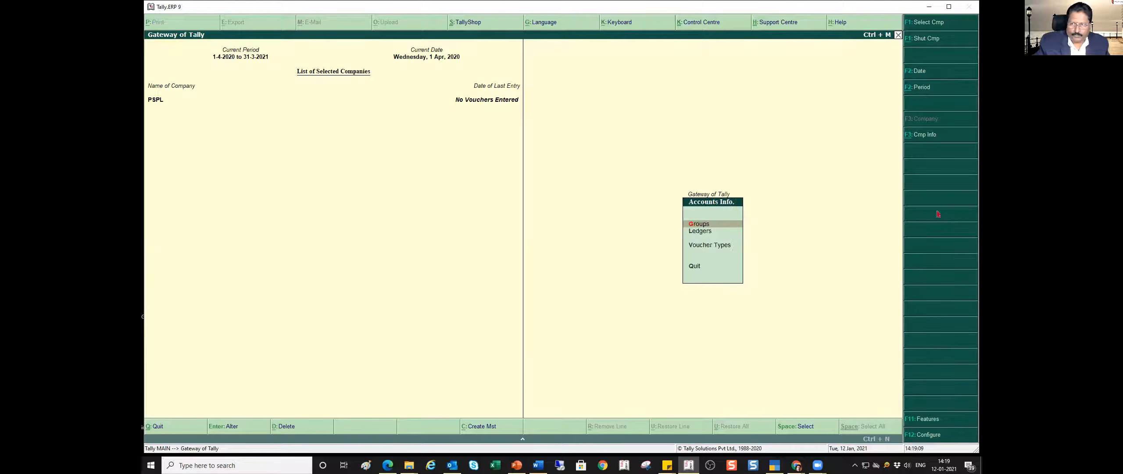
{"action": "key", "text": "Down"}
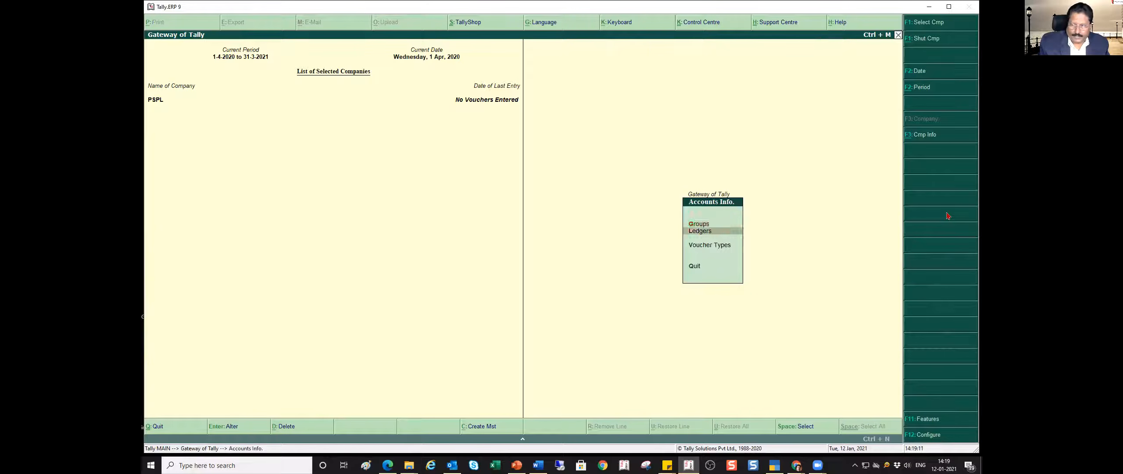
{"action": "key", "text": "Return"}
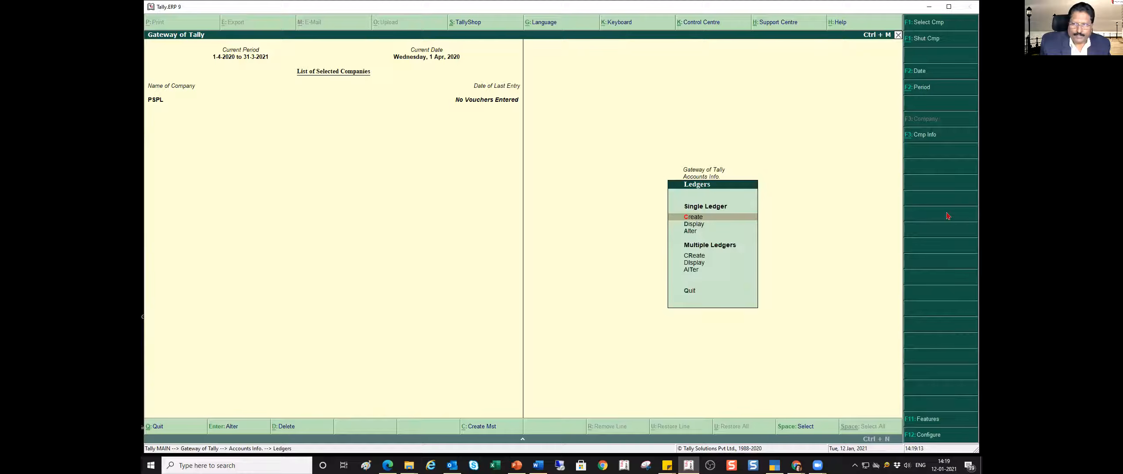
{"action": "key", "text": "Down"}
{"action": "key", "text": "Down"}
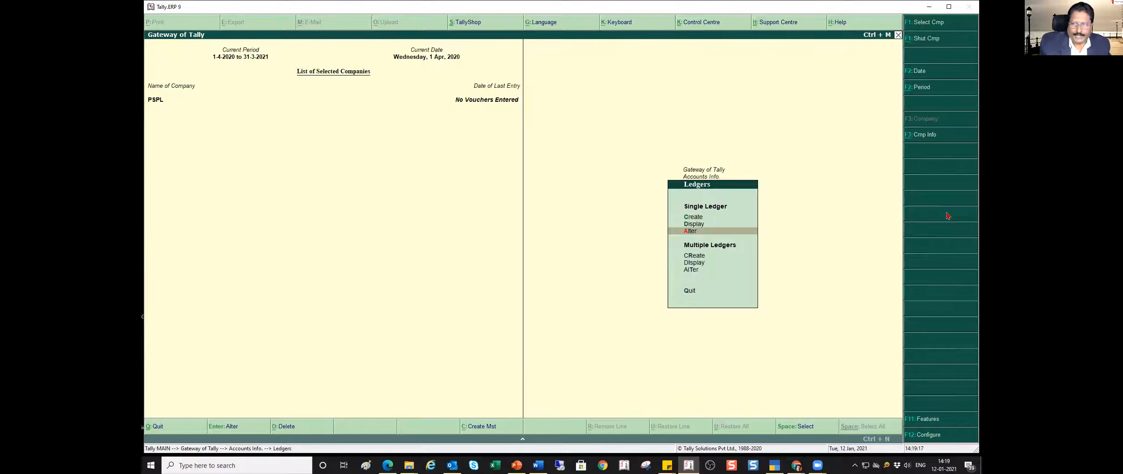
{"action": "key", "text": "Return"}
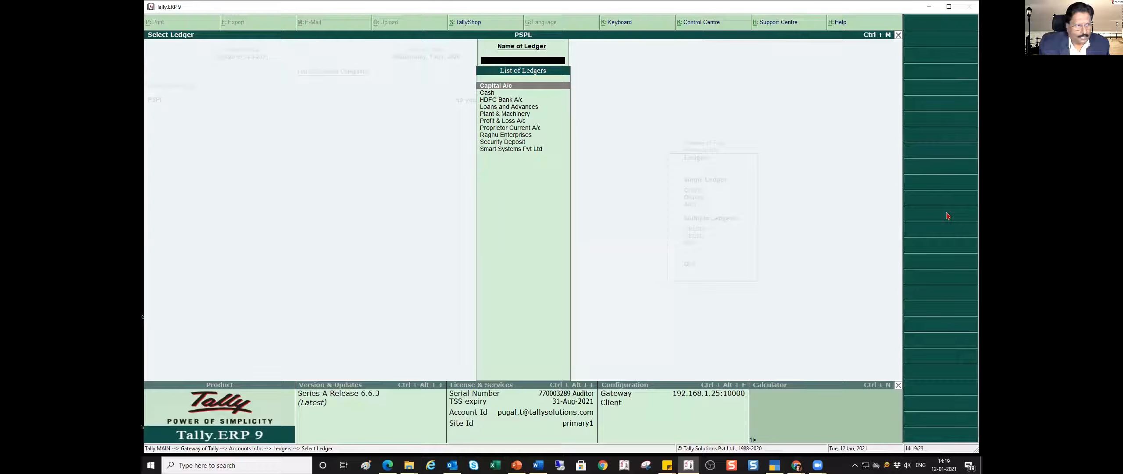
- Consult the PowerPoint trial balance slide, and enter an opening balance of 44800 for the Proprietor Current A/c ledger in Tally.ERP 9
{"action": "left_click", "coordinate": [516, 464]}
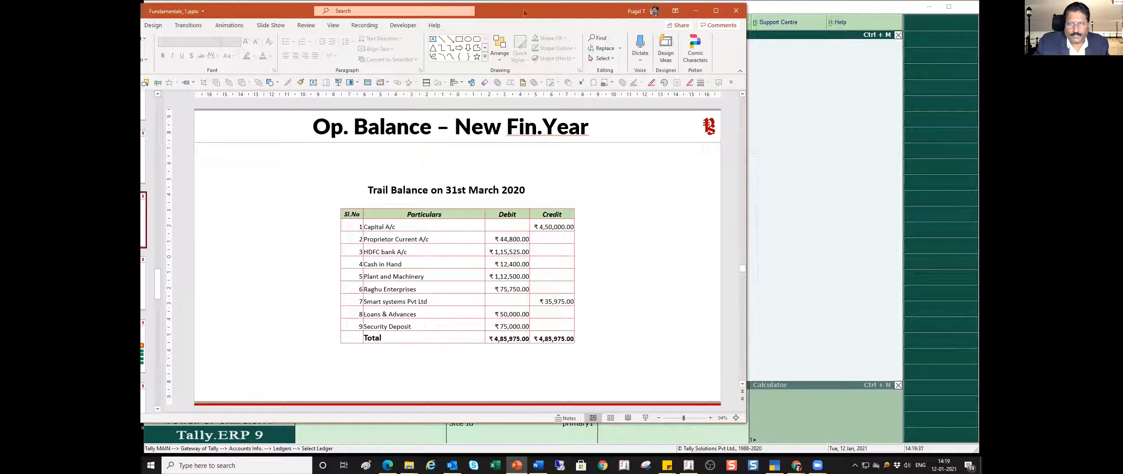
{"action": "left_click_drag", "start_coordinate": [504, 15], "coordinate": [141, 15]}
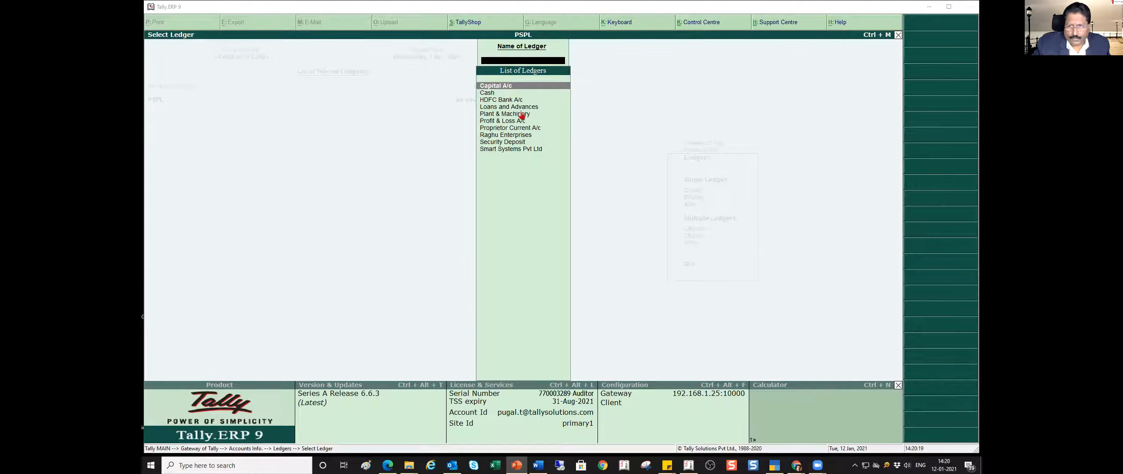
{"action": "left_click", "coordinate": [518, 129]}
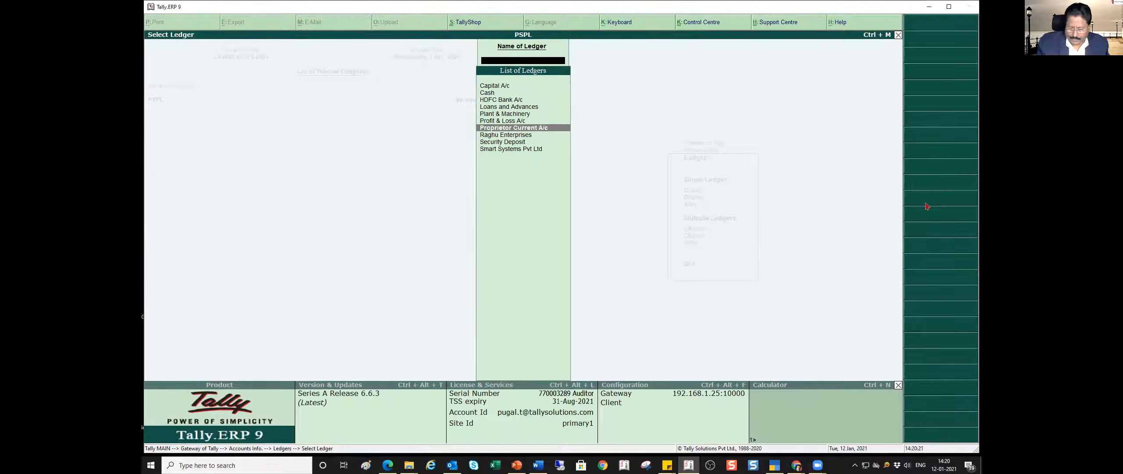
{"action": "key", "text": "Return"}
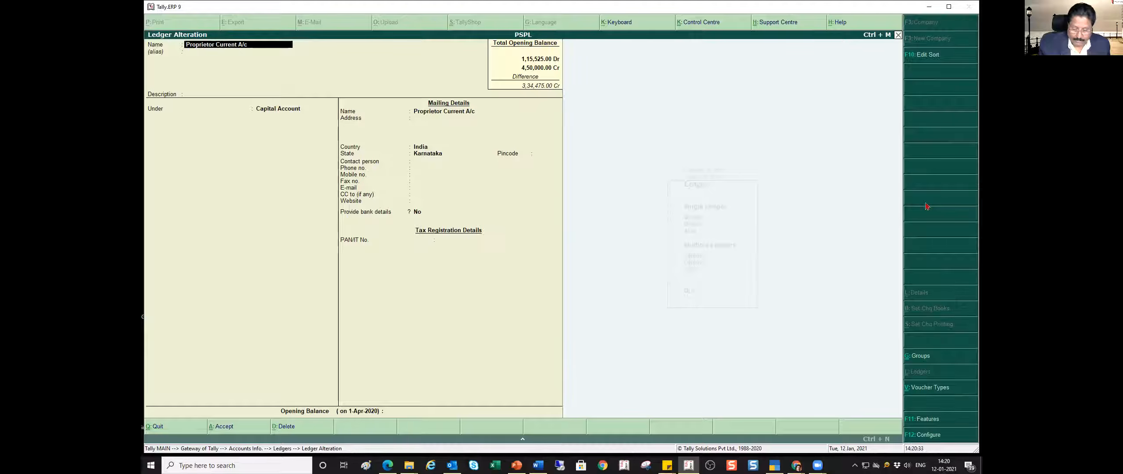
{"action": "key", "text": "ctrl+End"}
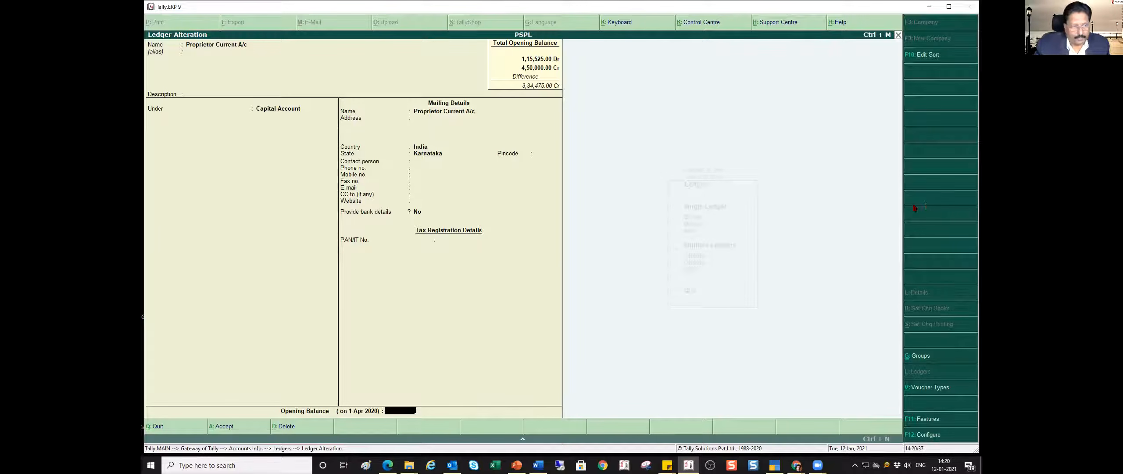
{"action": "type", "text": "44"}
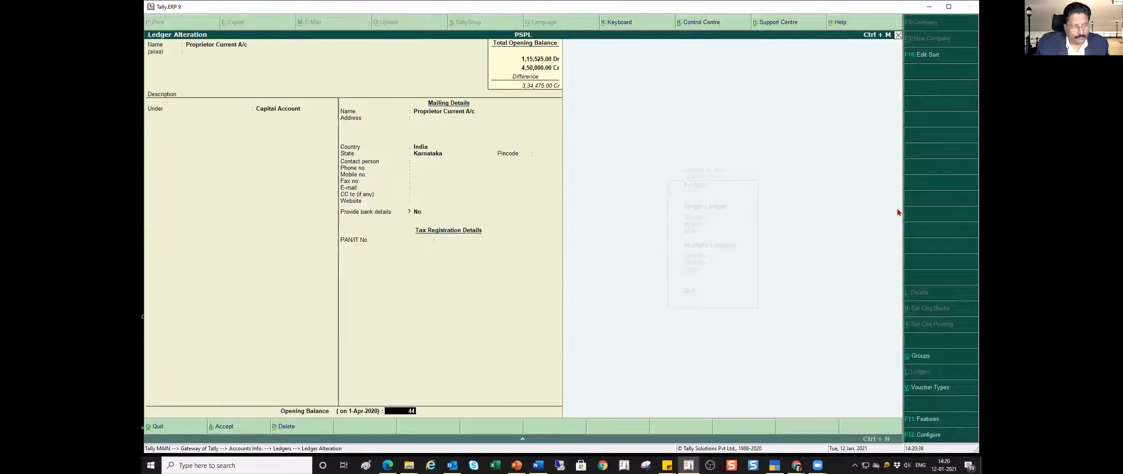
{"action": "type", "text": "800"}
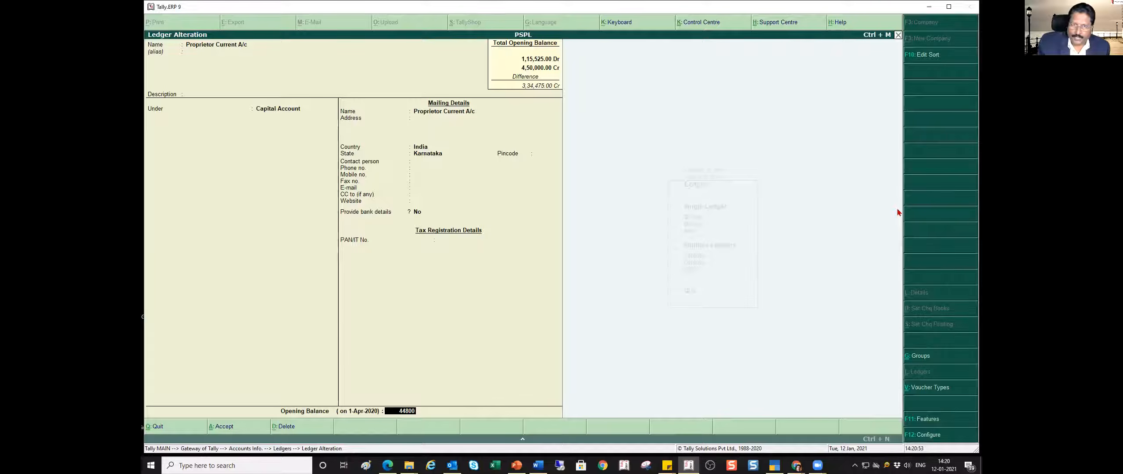
{"action": "key", "text": "Return"}
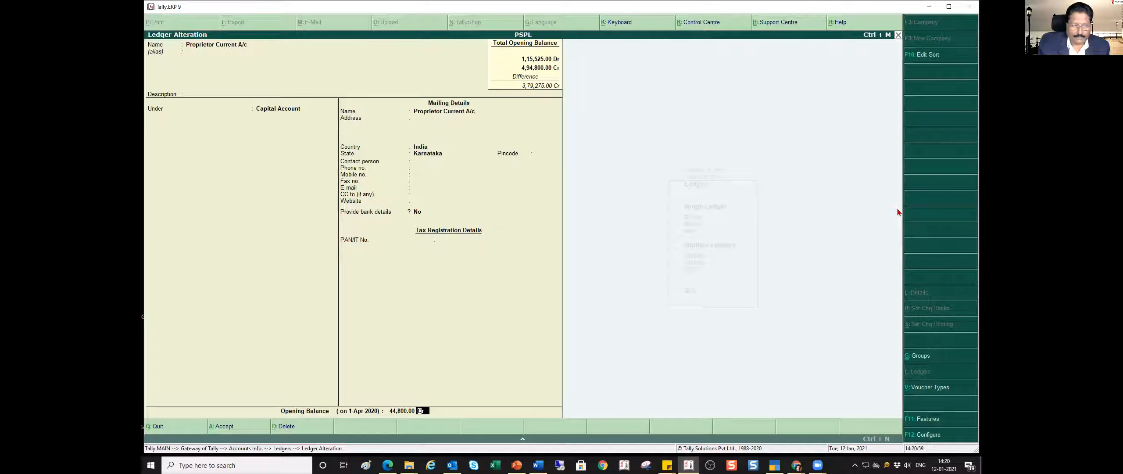
- Recheck the PowerPoint trial balance slide, then in Tally.ERP 9 make the Proprietor Current A/c opening balance Dr and accept the ledger
{"action": "key", "text": "alt+Tab"}
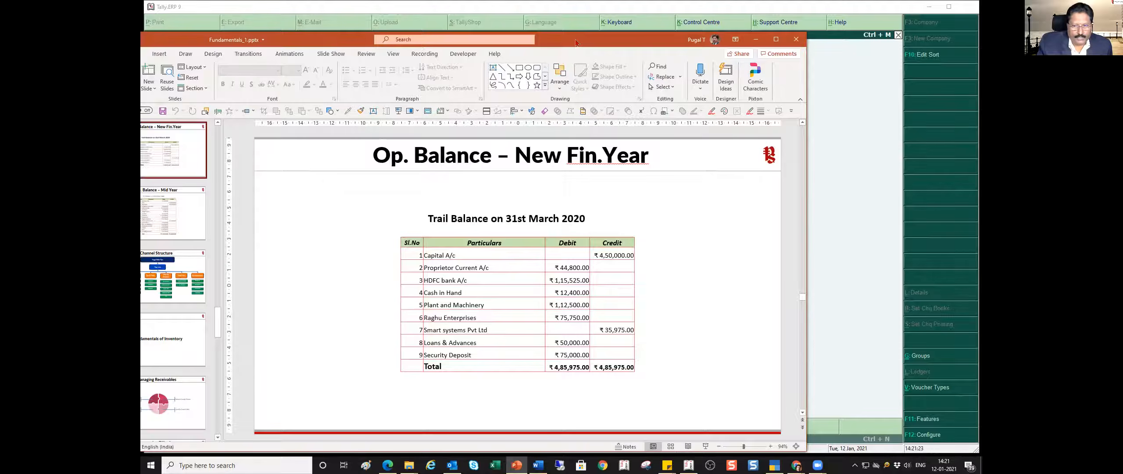
{"action": "left_click_drag", "start_coordinate": [576, 43], "coordinate": [140, 34]}
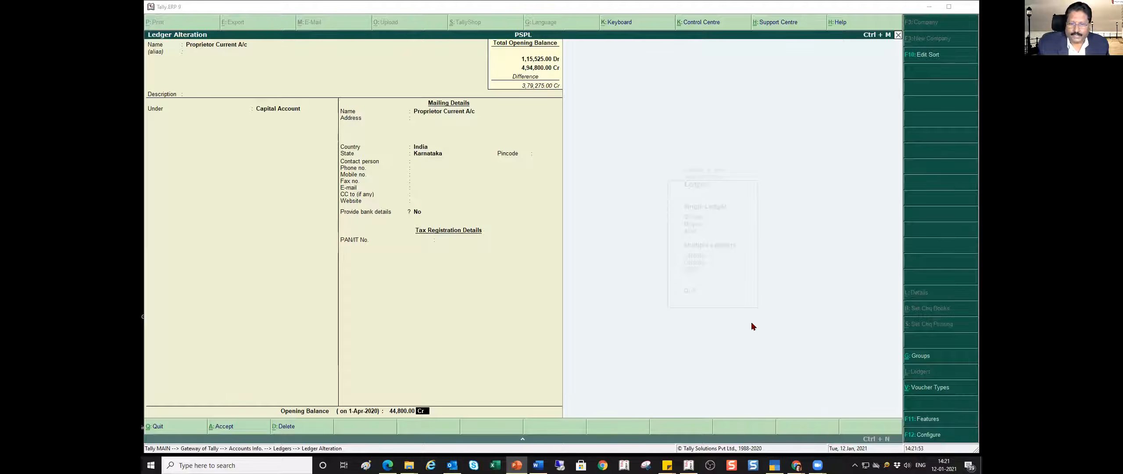
{"action": "left_click", "coordinate": [569, 439]}
{"action": "type", "text": "d"}
{"action": "key", "text": "Return"}
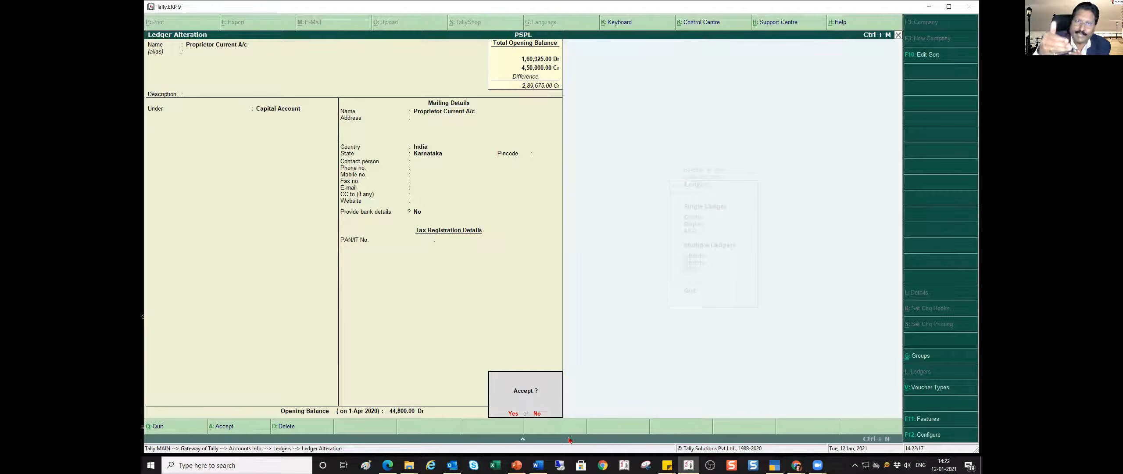
{"action": "key", "text": "Return"}
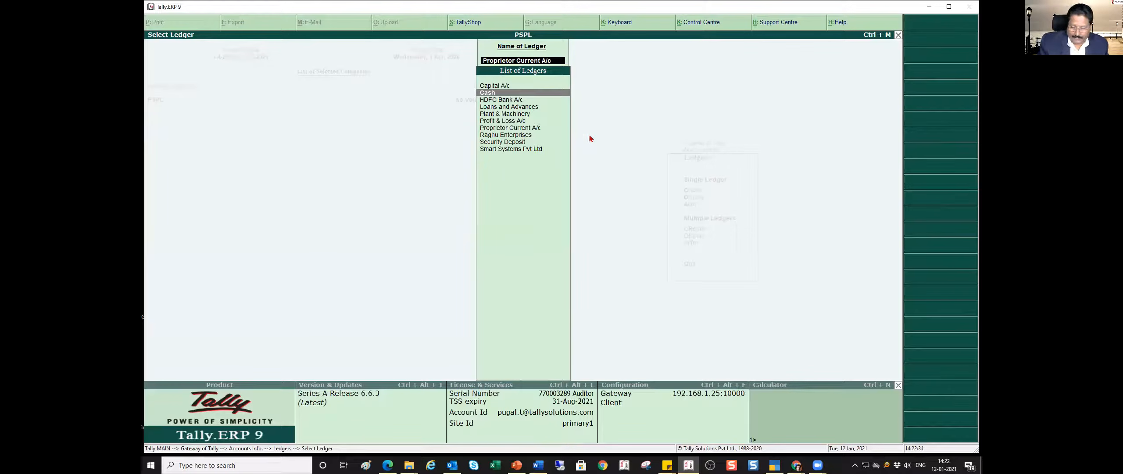
- Alter the Cash ledger to have an opening balance of 12400 Dr and accept it
{"action": "key", "text": "Return"}
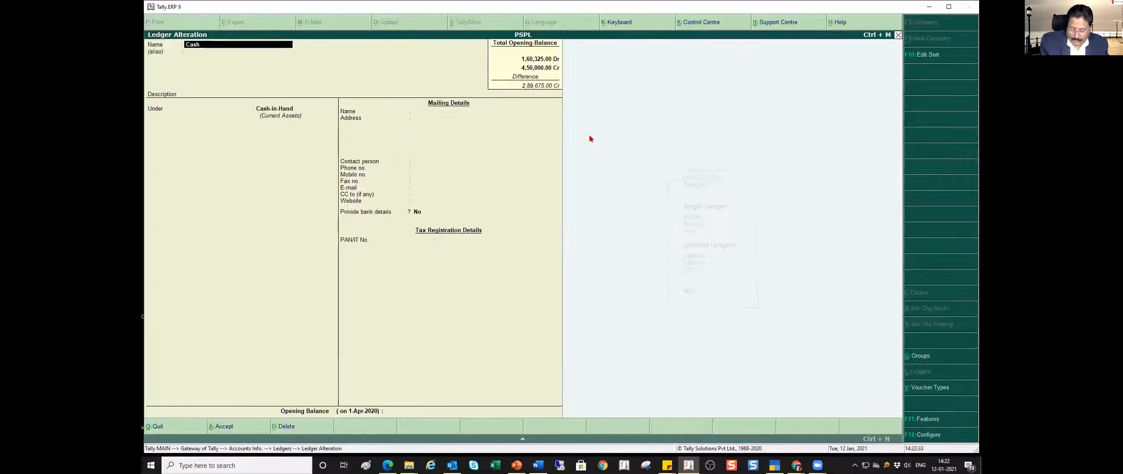
{"action": "key", "text": "ctrl+End"}
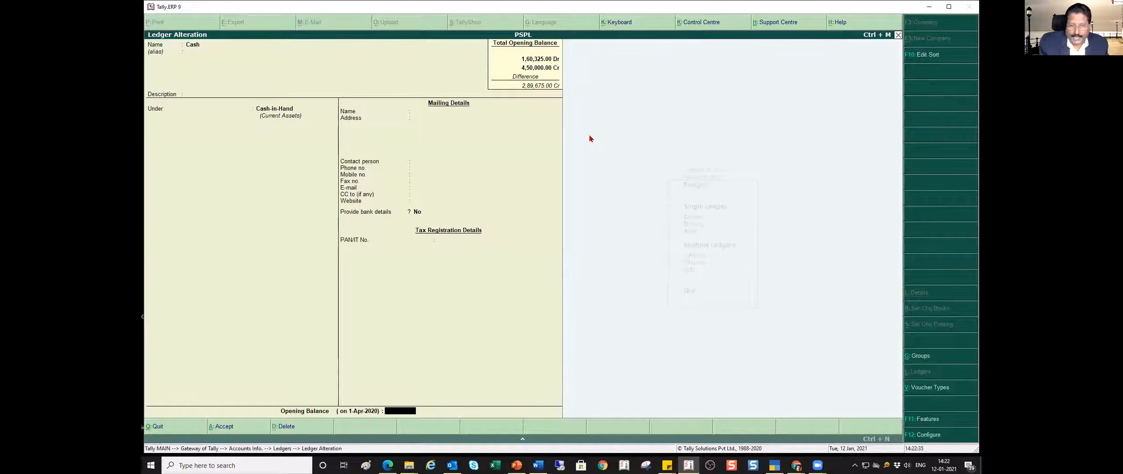
{"action": "type", "text": "12400"}
{"action": "key", "text": "Return"}
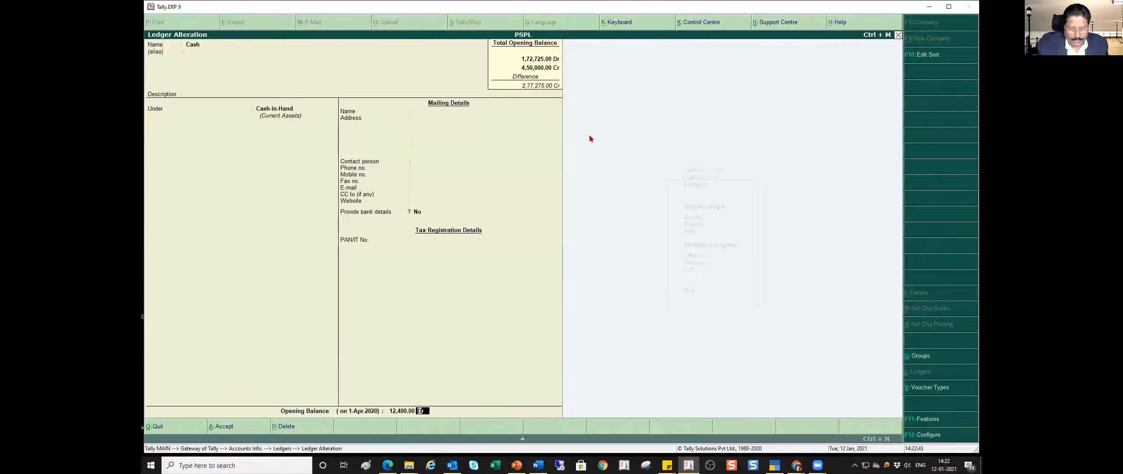
{"action": "key", "text": "ctrl+a"}
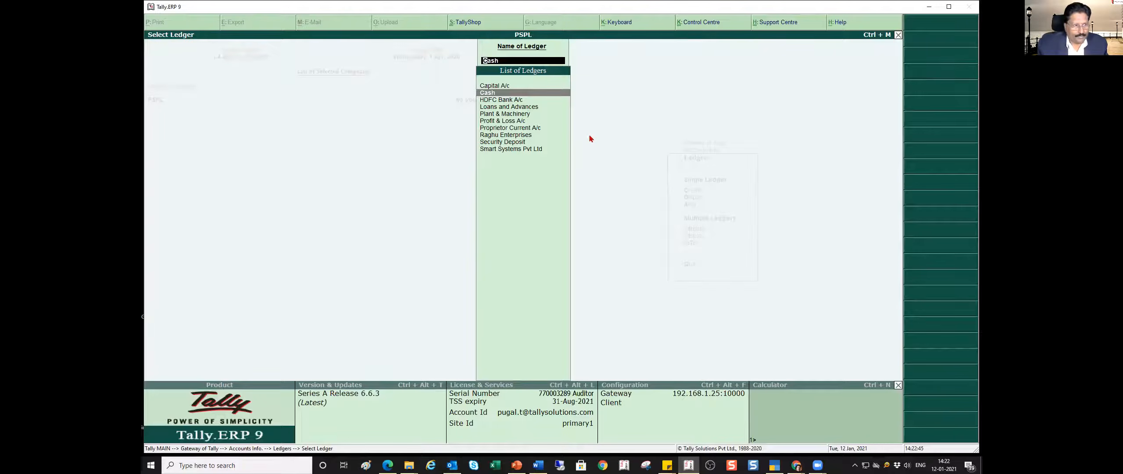
- Give the Plant & Machinery ledger an opening balance of 1,12,500 Dr and accept the alteration
{"action": "key", "text": "Down"}
{"action": "key", "text": "Down"}
{"action": "key", "text": "Down"}
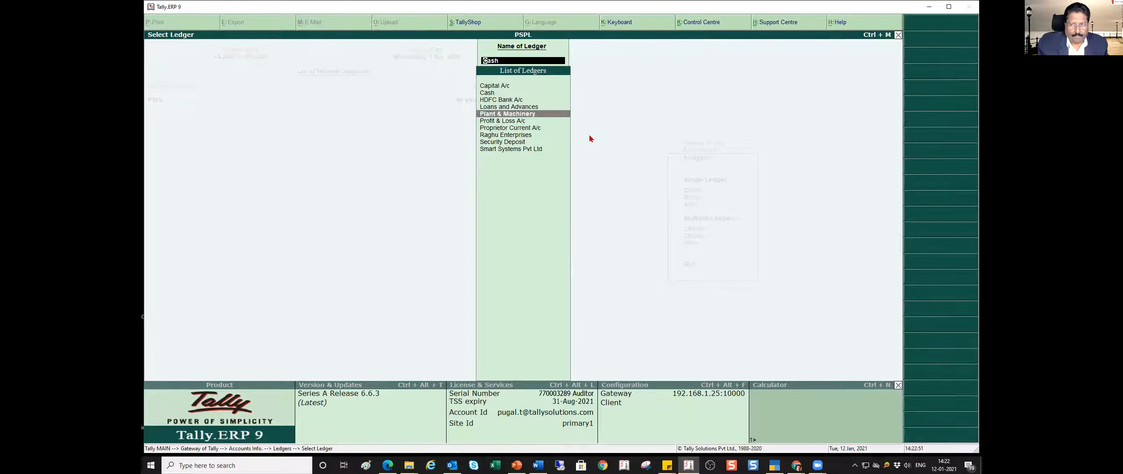
{"action": "key", "text": "Return"}
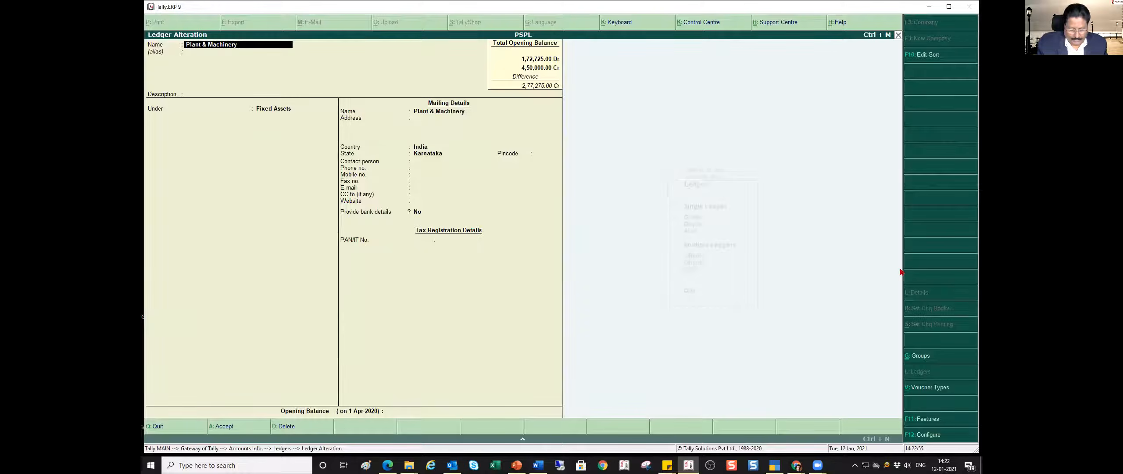
{"action": "key", "text": "ctrl+End"}
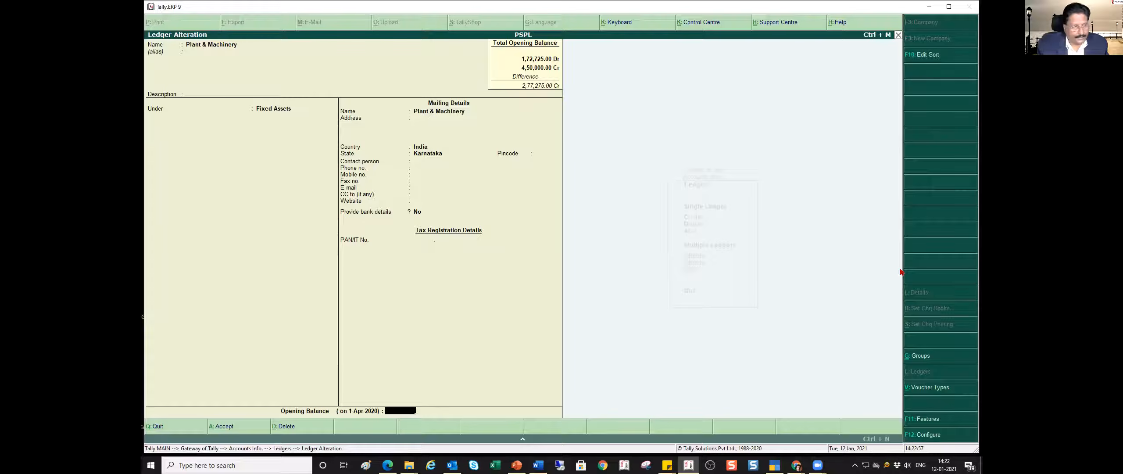
{"action": "type", "text": "1,12,500"}
{"action": "key", "text": "Return"}
{"action": "key", "text": "Return"}
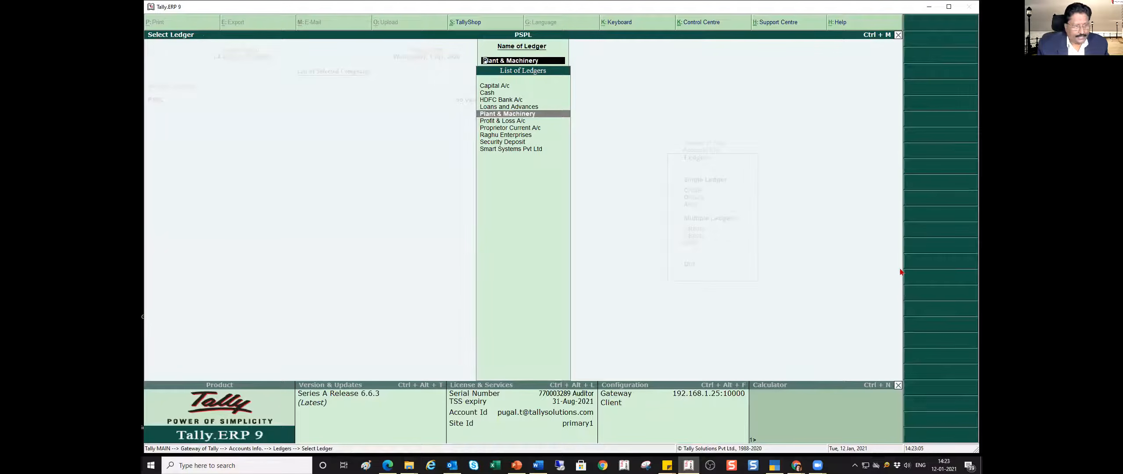
- Set the opening balance of the Raghu Enterprises ledger to 75750 Dr and accept it
{"action": "key", "text": "Down"}
{"action": "key", "text": "Down"}
{"action": "key", "text": "Down"}
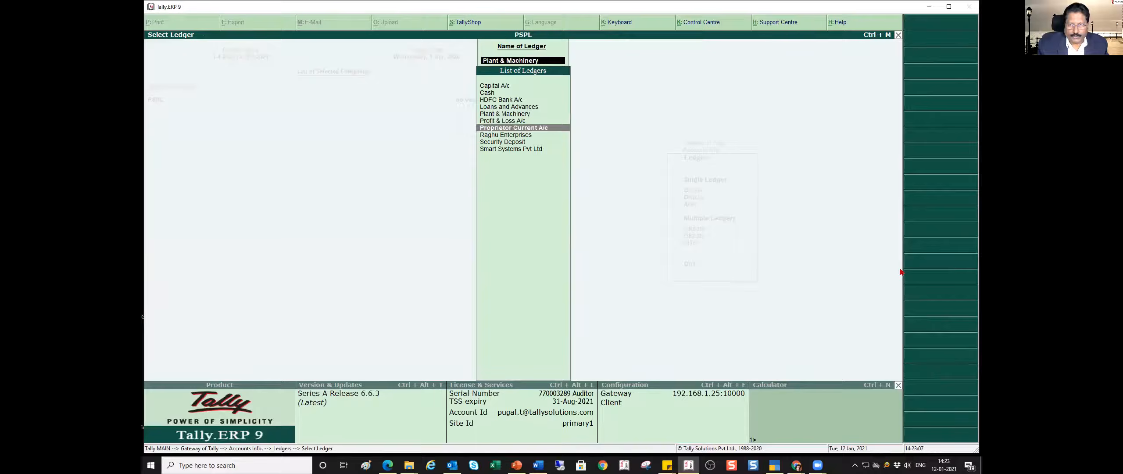
{"action": "key", "text": "Return"}
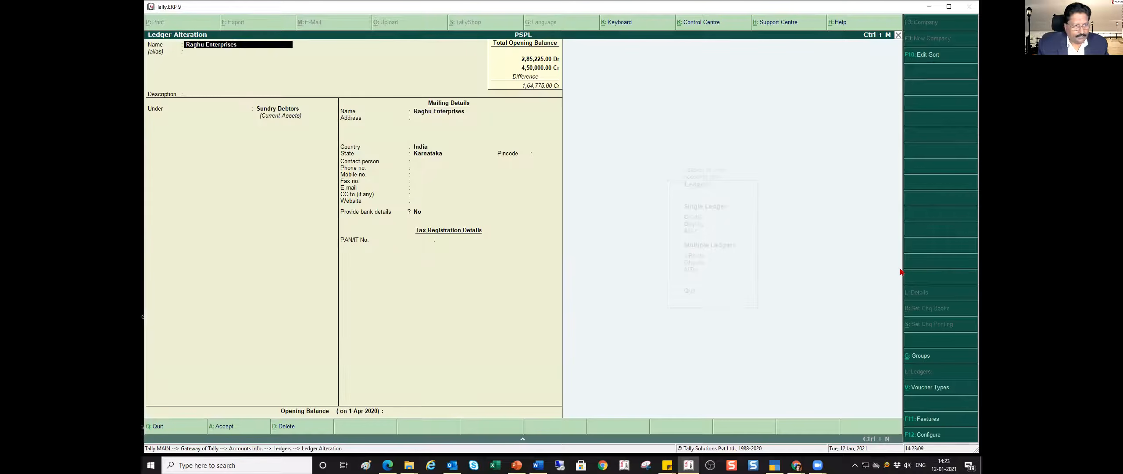
{"action": "key", "text": "ctrl+End"}
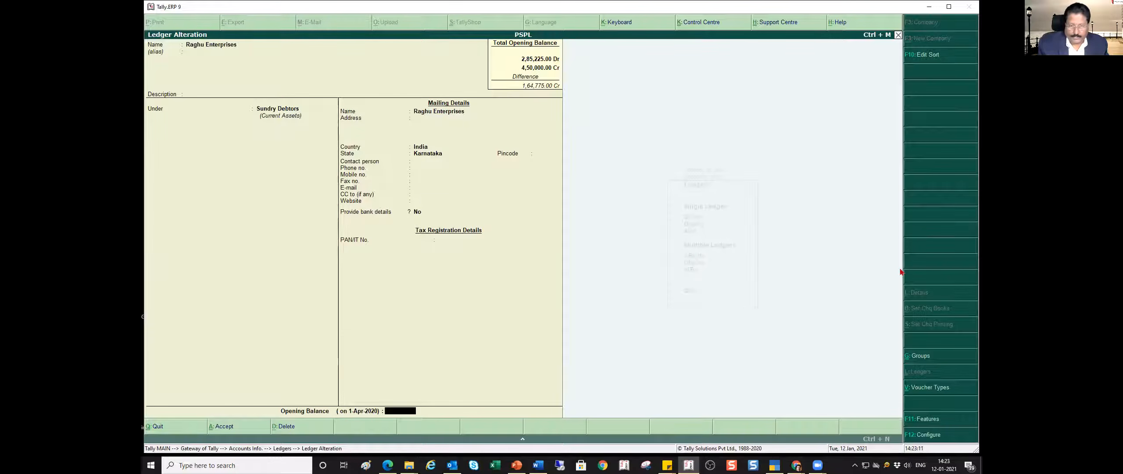
{"action": "type", "text": "75750"}
{"action": "key", "text": "Return"}
{"action": "key", "text": "Return"}
{"action": "key", "text": "Return"}
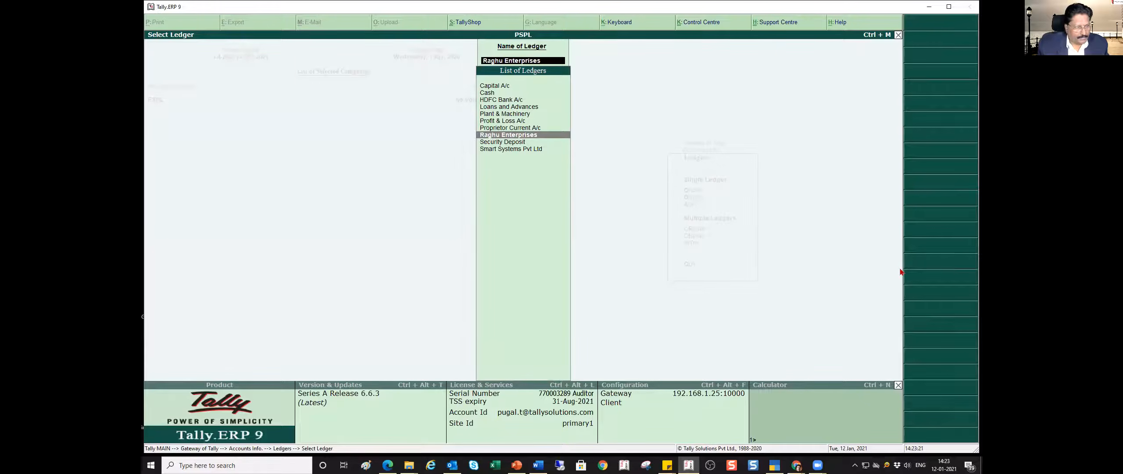
- Set the opening balance of the Smart Systems Pvt Ltd ledger to 35,975 Cr and accept it
{"action": "key", "text": "Down"}
{"action": "key", "text": "Down"}
{"action": "key", "text": "Return"}
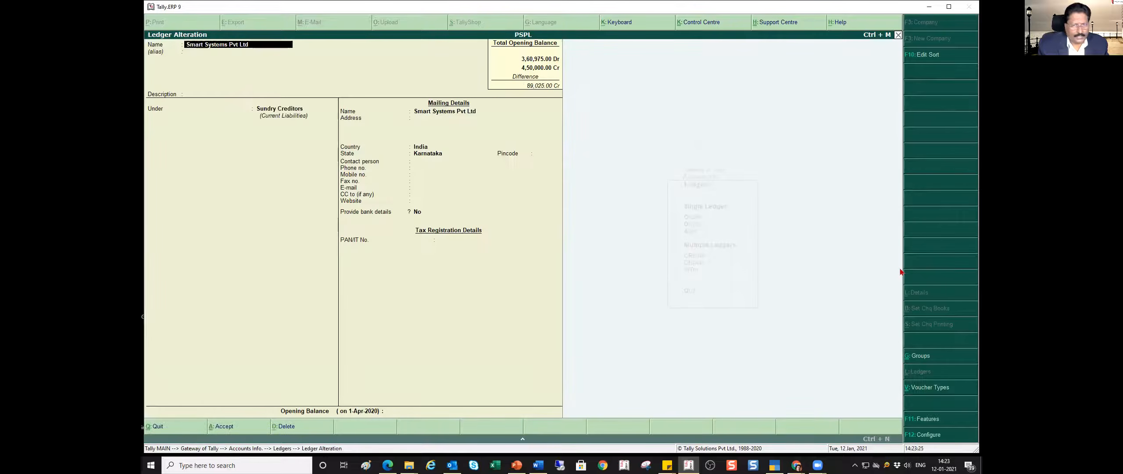
{"action": "key", "text": "ctrl+End"}
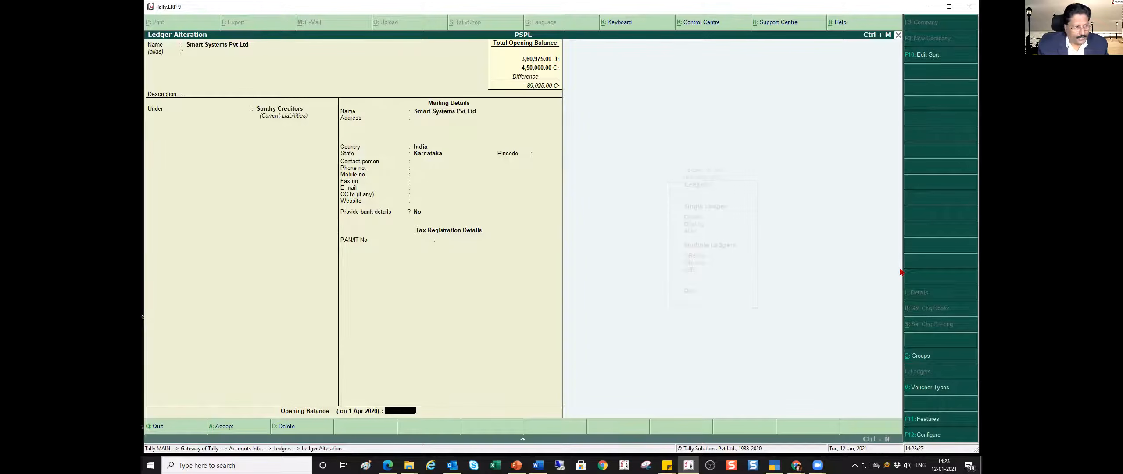
{"action": "type", "text": "3"}
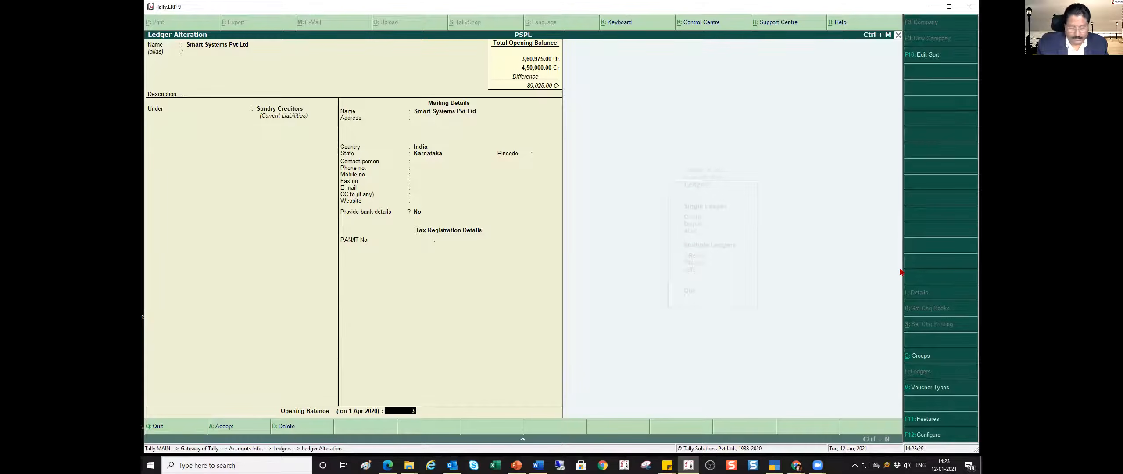
{"action": "type", "text": "5,975"}
{"action": "key", "text": "Return"}
{"action": "key", "text": "Return"}
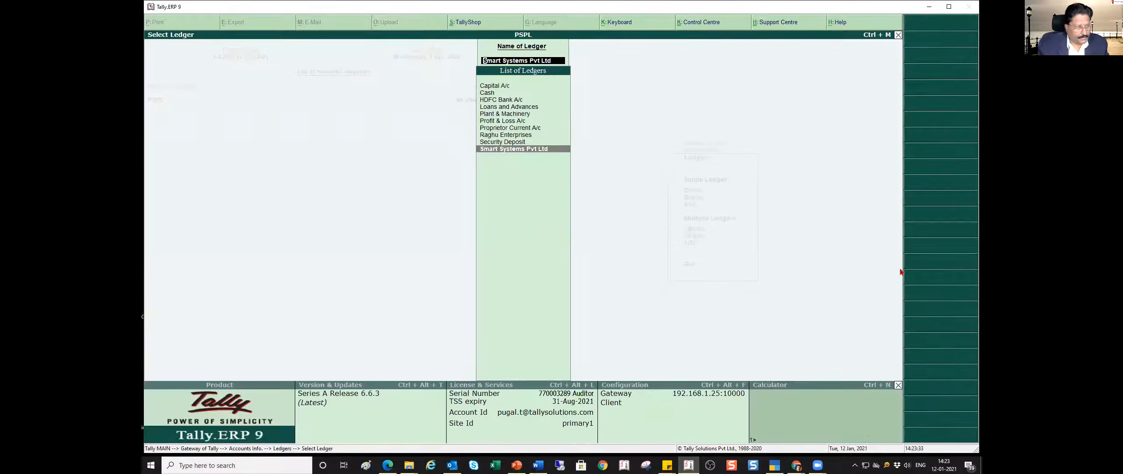
- Give the Loans and Advances ledger an opening balance of 50,000 Dr and accept the alteration
{"action": "key", "text": "Up"}
{"action": "key", "text": "Up"}
{"action": "key", "text": "Up"}
{"action": "key", "text": "Up"}
{"action": "key", "text": "Up"}
{"action": "key", "text": "Up"}
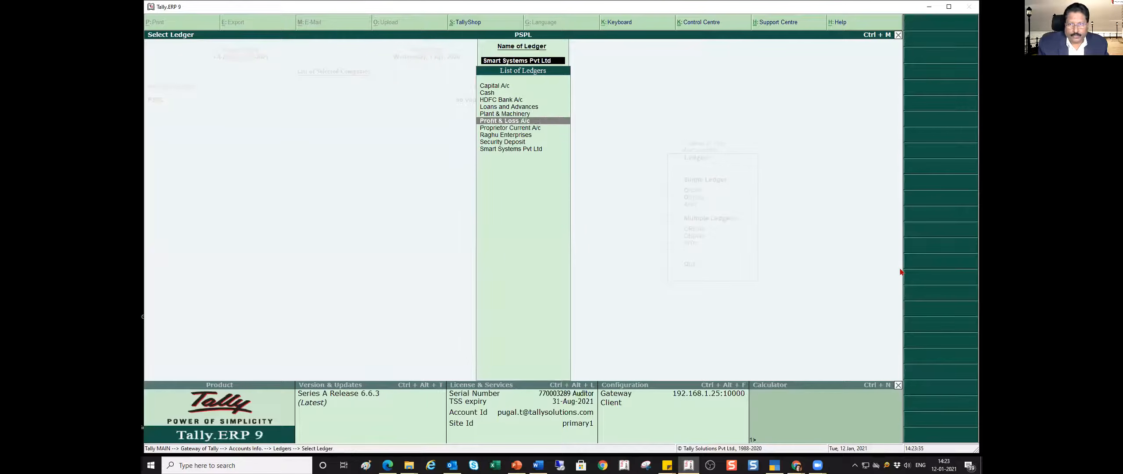
{"action": "key", "text": "Return"}
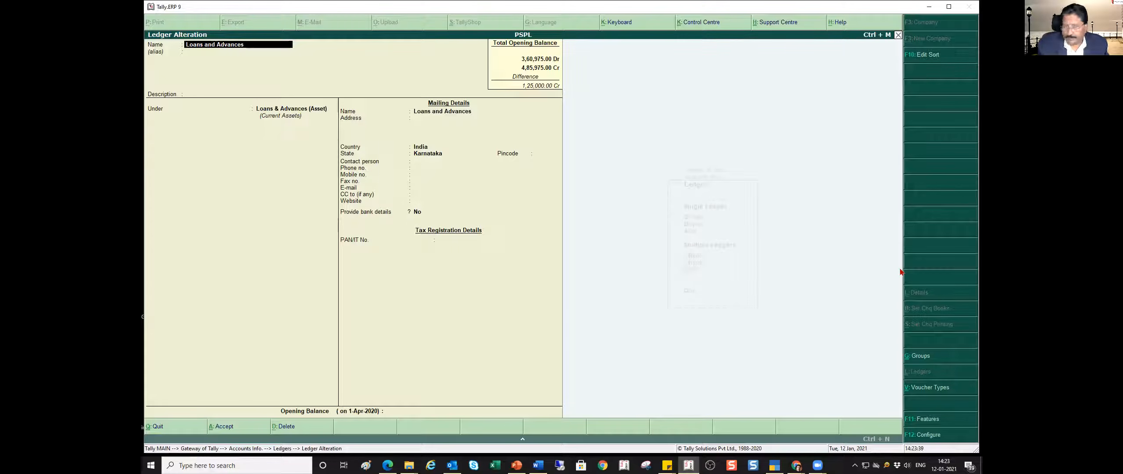
{"action": "key", "text": "ctrl+End"}
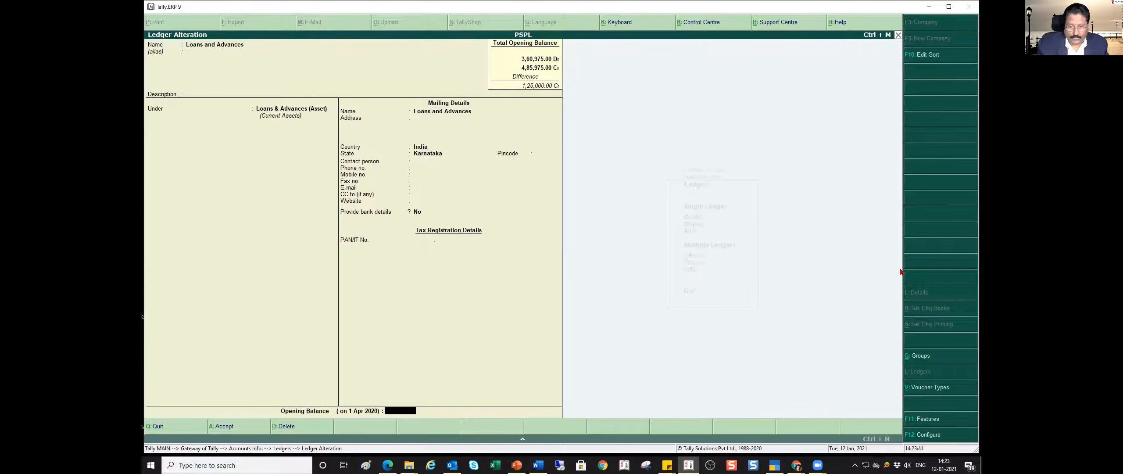
{"action": "type", "text": "50,000"}
{"action": "key", "text": "Return"}
{"action": "key", "text": "ctrl+a"}
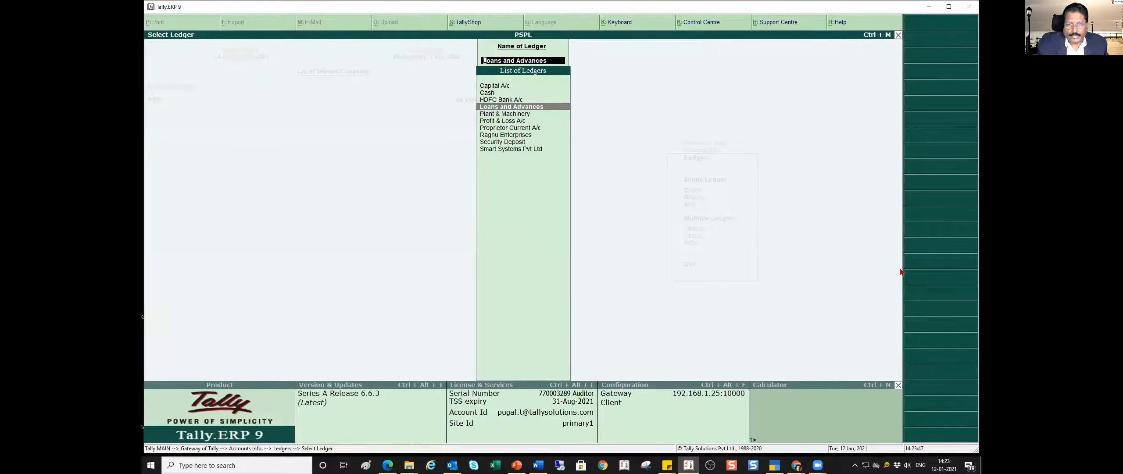
- Check the Security Deposit amount in the PowerPoint trial balance, set that ledger's opening balance to 75,000 Dr and accept it
{"action": "key", "text": "Down"}
{"action": "key", "text": "Down"}
{"action": "key", "text": "Down"}
{"action": "key", "text": "Down"}
{"action": "key", "text": "Down"}
{"action": "key", "text": "Return"}
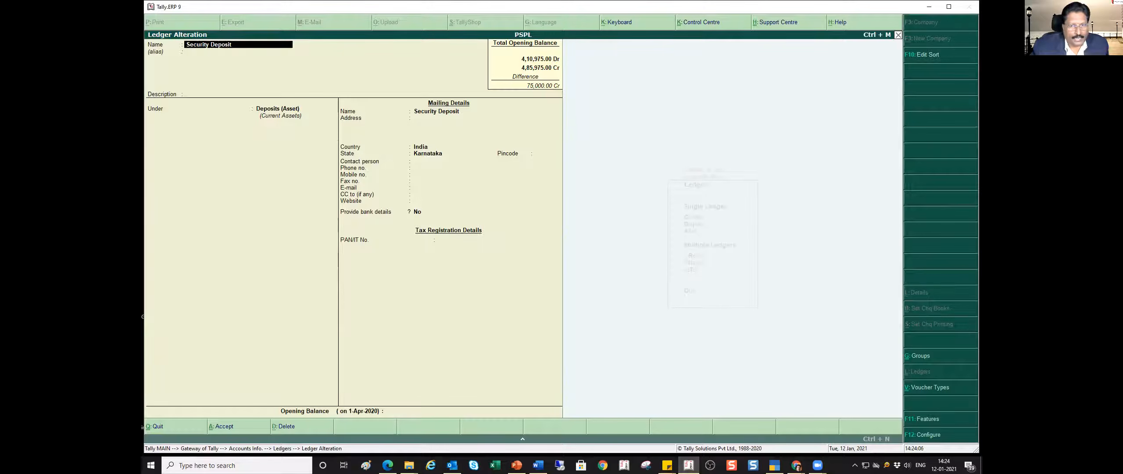
{"action": "key", "text": "alt+Tab"}
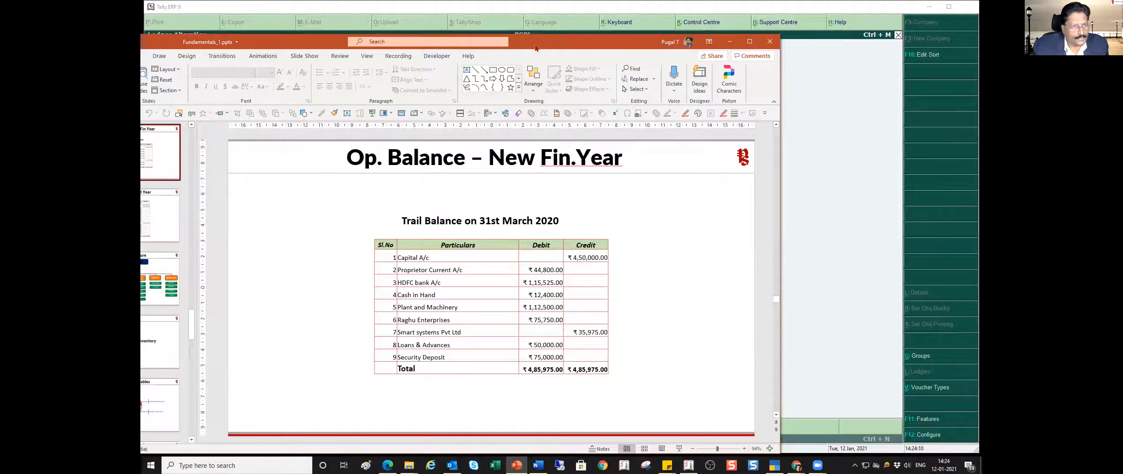
{"action": "key", "text": "alt+Tab"}
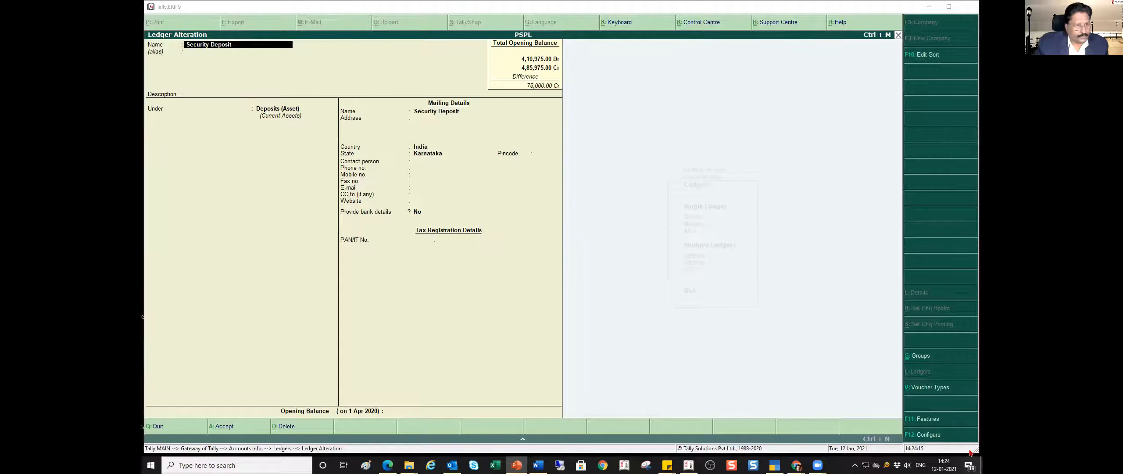
{"action": "key", "text": "Return"}
{"action": "key", "text": "Return"}
{"action": "key", "text": "Return"}
{"action": "key", "text": "Return"}
{"action": "key", "text": "Return"}
{"action": "key", "text": "Return"}
{"action": "key", "text": "Return"}
{"action": "key", "text": "Return"}
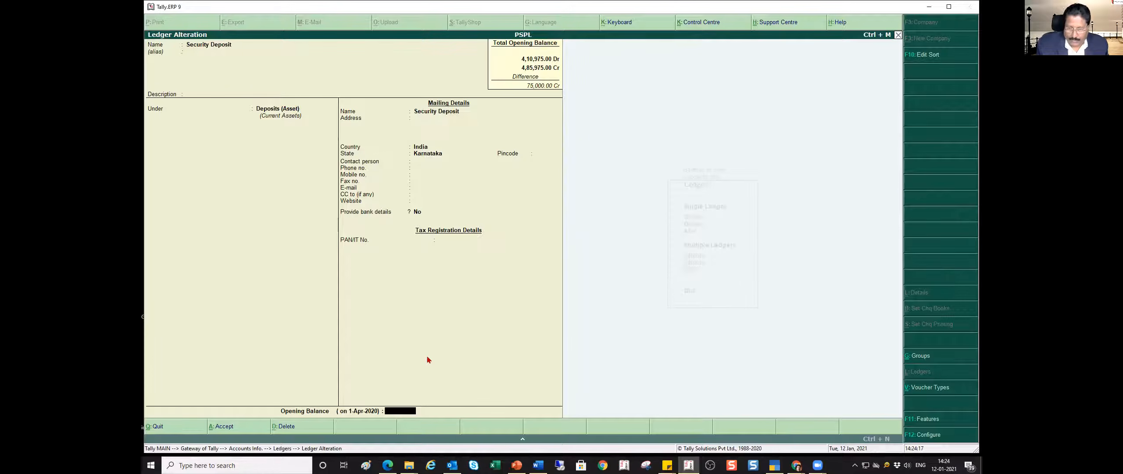
{"action": "type", "text": "75,000"}
{"action": "key", "text": "Return"}
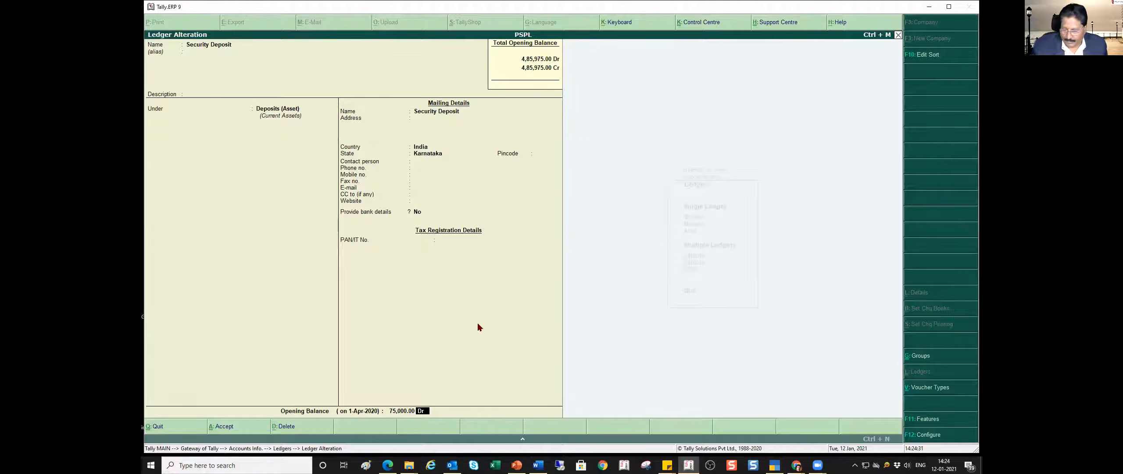
{"action": "key", "text": "Return"}
{"action": "key", "text": "Return"}
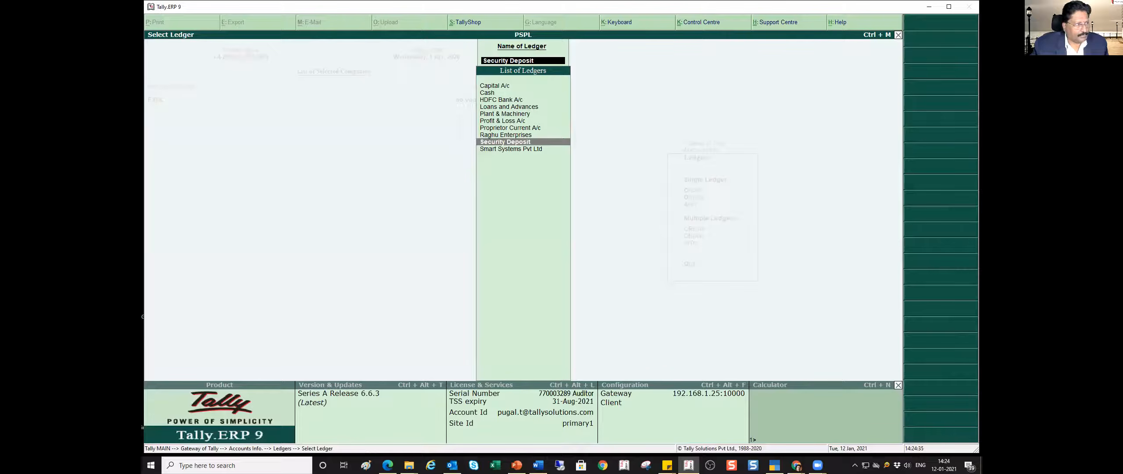
- Compare the PowerPoint trial balance totals with the Total Opening Balance in the Security Deposit ledger, and view the mid-year trial balance slide
{"action": "key", "text": "alt+Tab"}
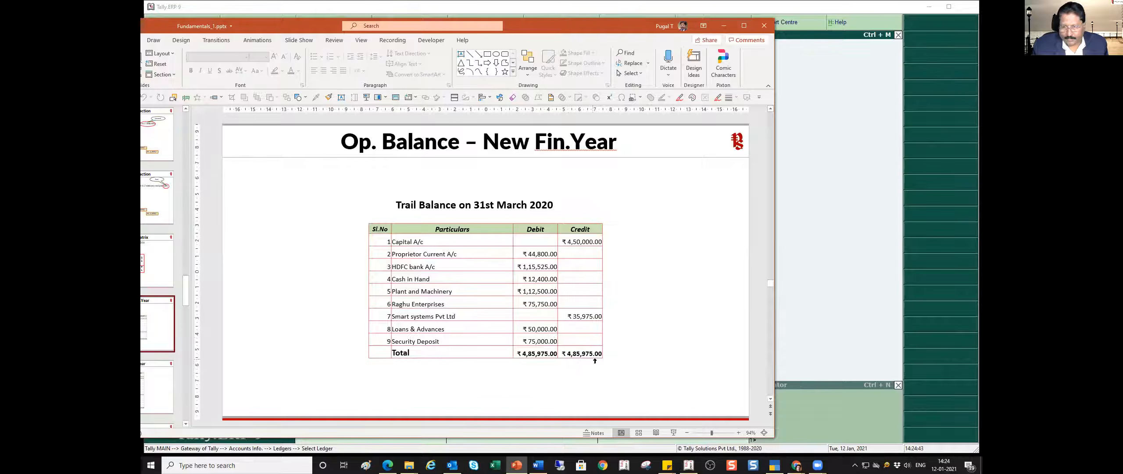
{"action": "key", "text": "alt+Tab"}
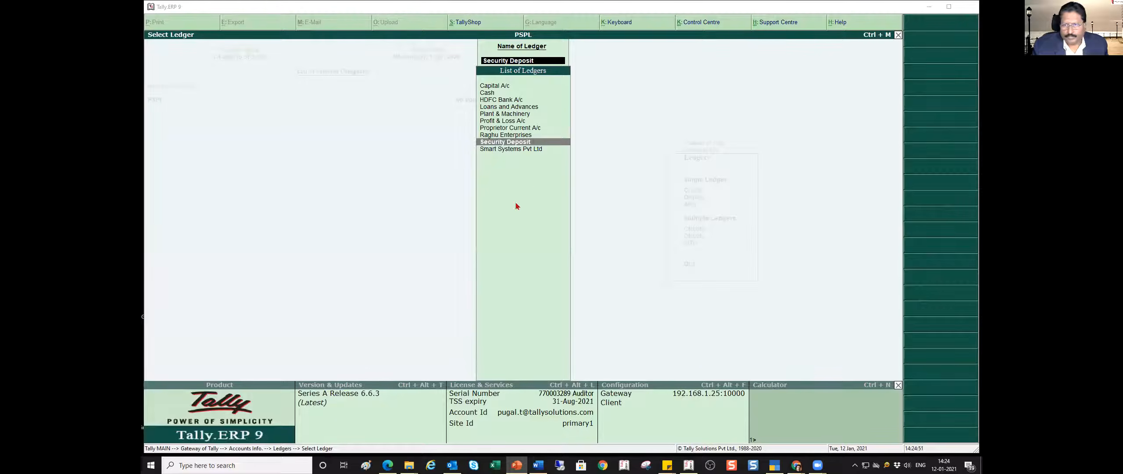
{"action": "left_click", "coordinate": [516, 145]}
{"action": "key", "text": "Return"}
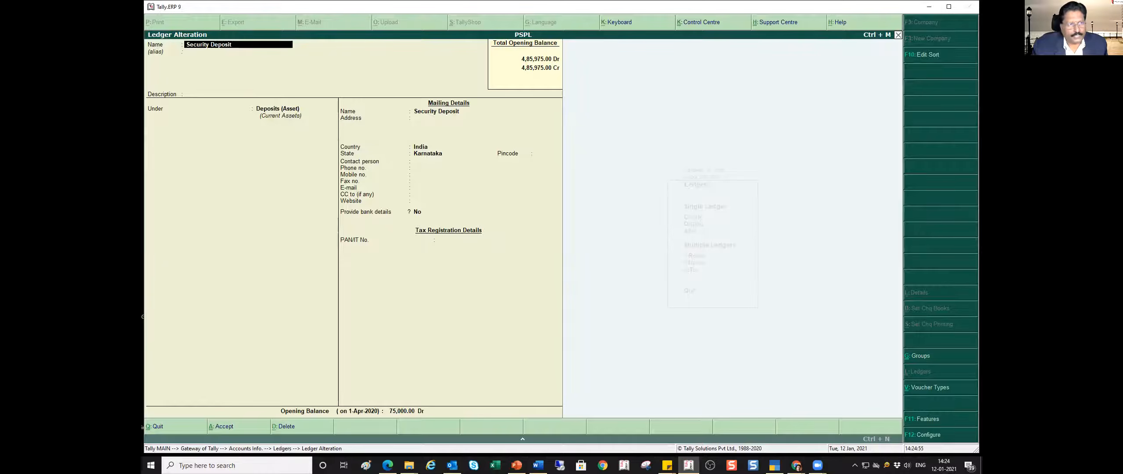
{"action": "key", "text": "alt+Tab"}
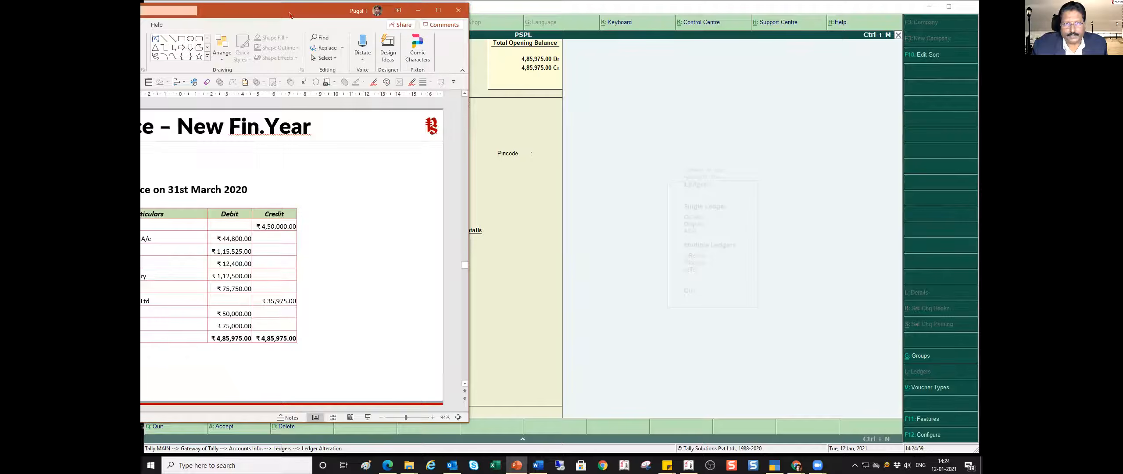
{"action": "key", "text": "alt+Tab"}
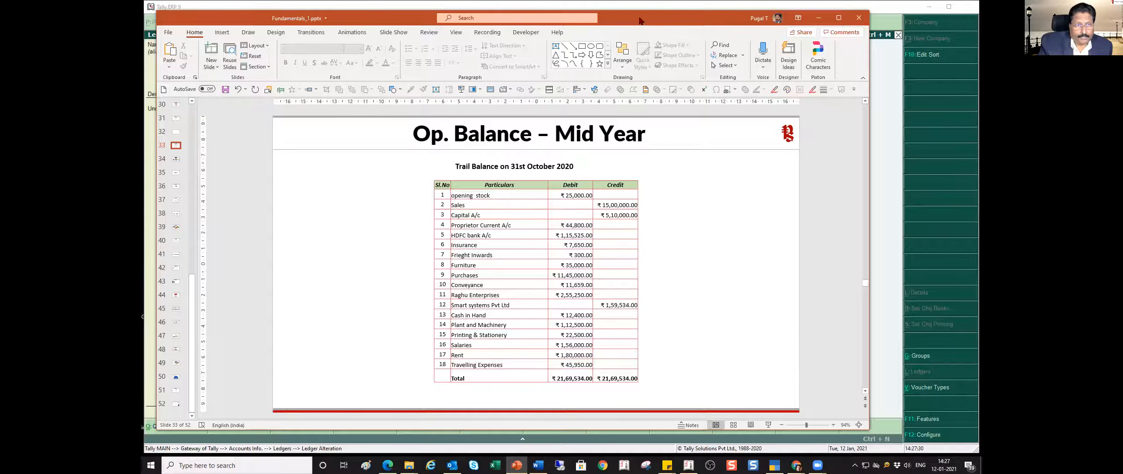
{"action": "left_click_drag", "start_coordinate": [640, 20], "coordinate": [0, 18]}
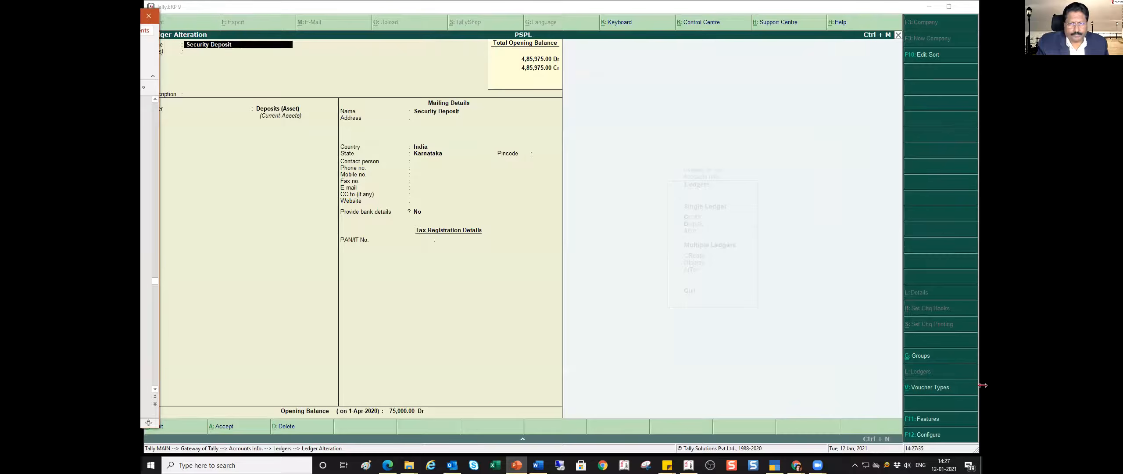
- Quit the Security Deposit ledger alteration without further changes and back out of the ledger menus
{"action": "left_click", "coordinate": [522, 244]}
{"action": "key", "text": "Escape"}
{"action": "key", "text": "y"}
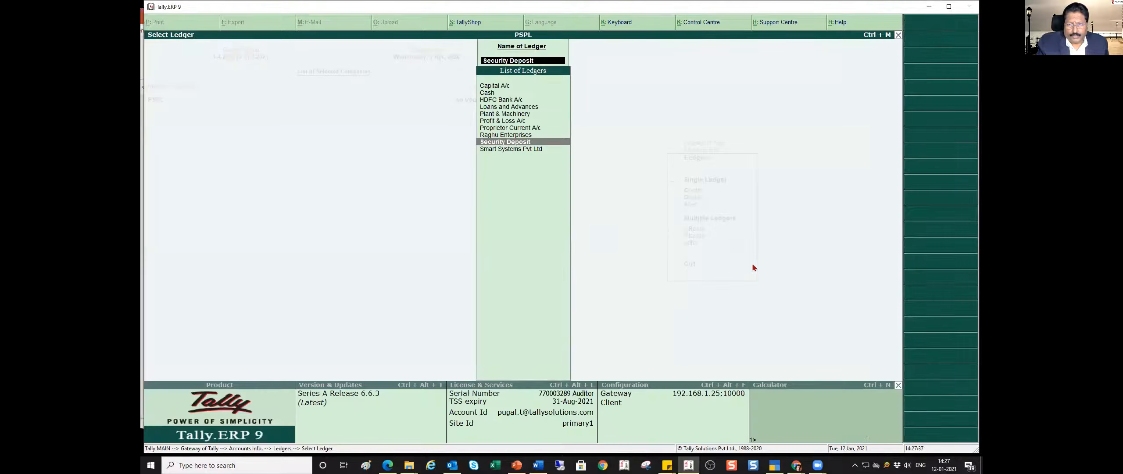
{"action": "key", "text": "Escape"}
{"action": "key", "text": "Escape"}
{"action": "key", "text": "Escape"}
{"action": "key", "text": "Escape"}
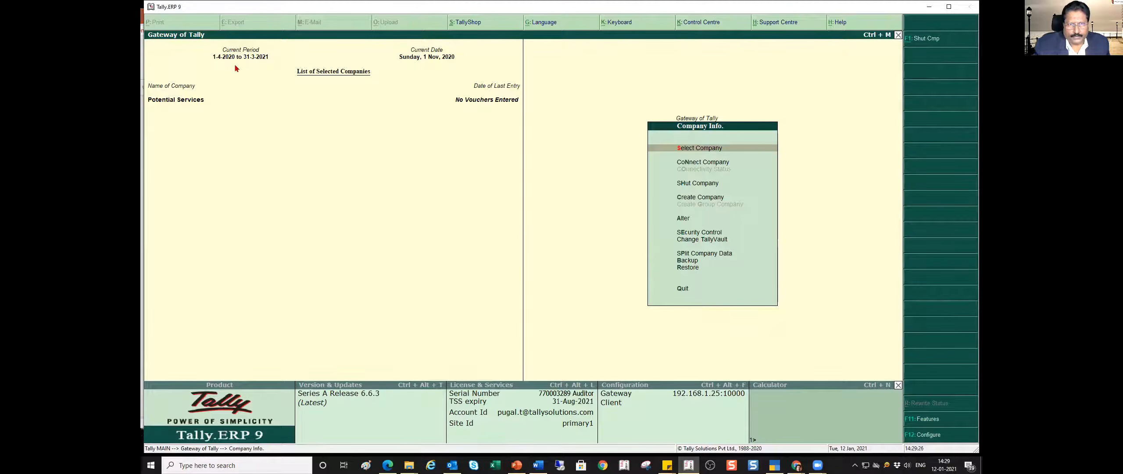
- Open single ledger creation for the Potential Services company after consulting the 31 October 2020 trial balance in PowerPoint
{"action": "double_click", "coordinate": [394, 9]}
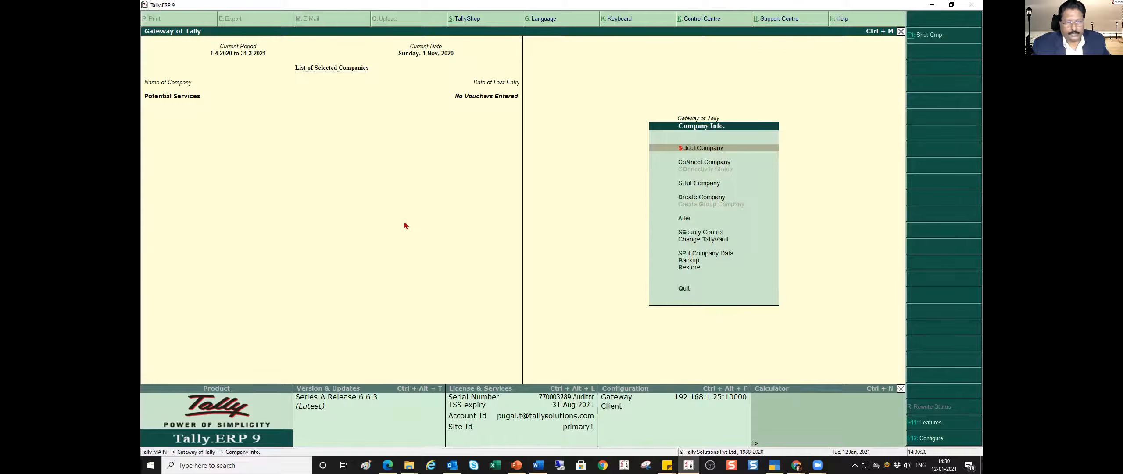
{"action": "key", "text": "Escape"}
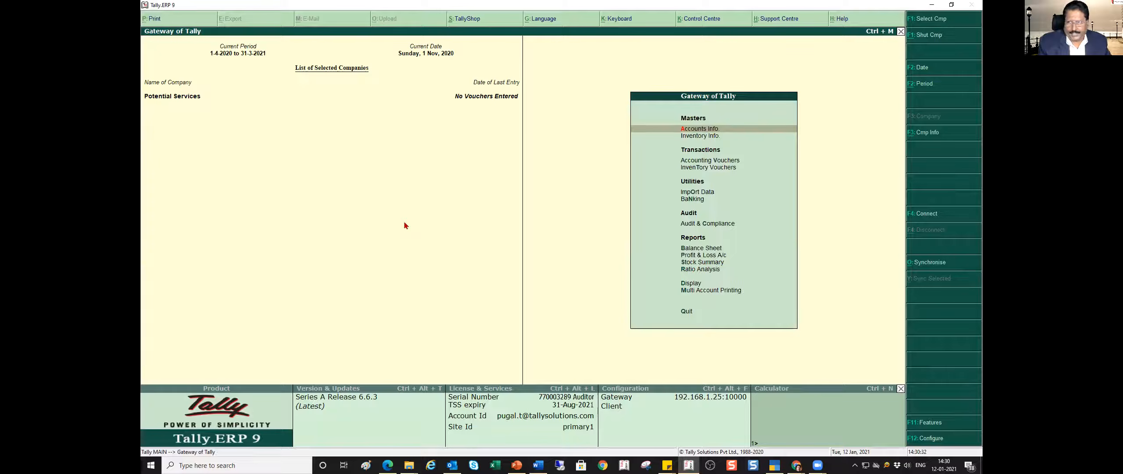
{"action": "key", "text": "Return"}
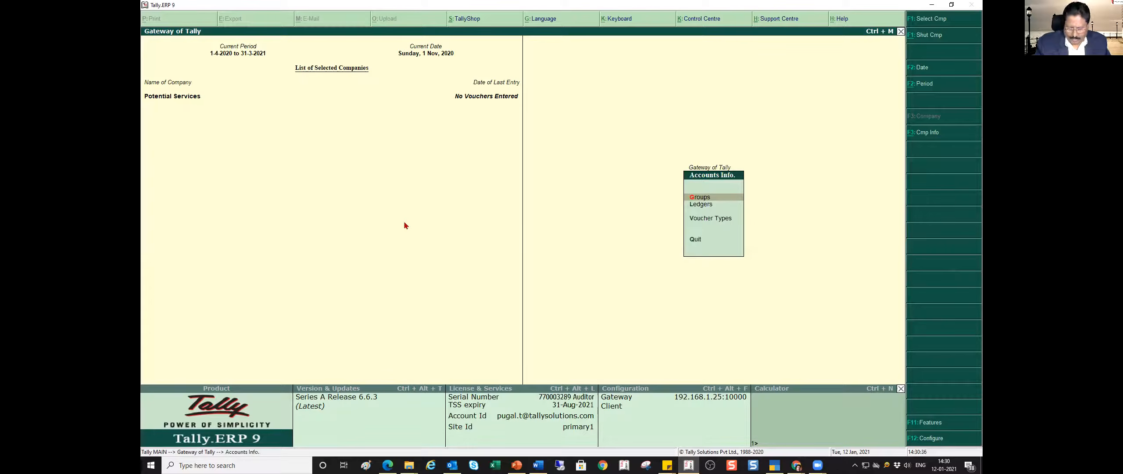
{"action": "key", "text": "l"}
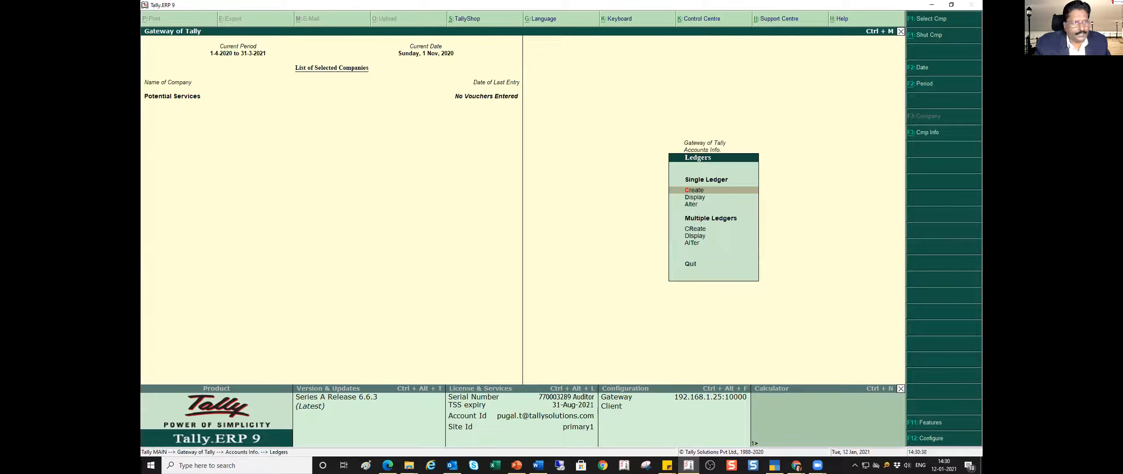
{"action": "key", "text": "alt+Tab"}
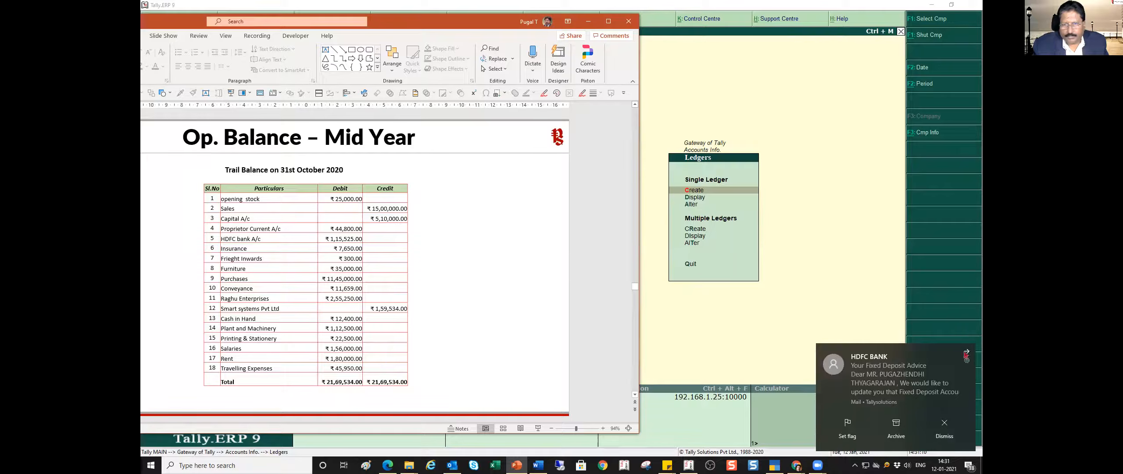
{"action": "left_click", "coordinate": [966, 351]}
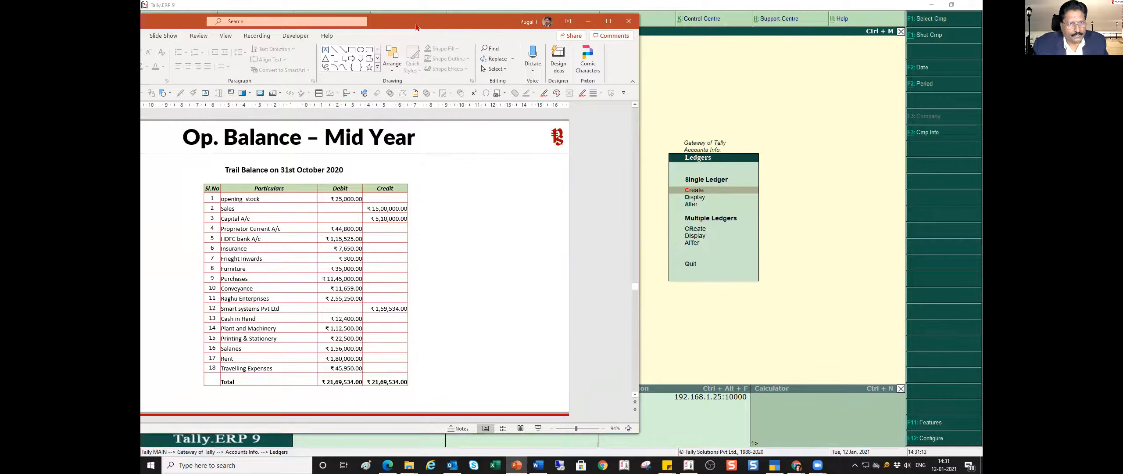
{"action": "left_click", "coordinate": [886, 339]}
{"action": "key", "text": "Return"}
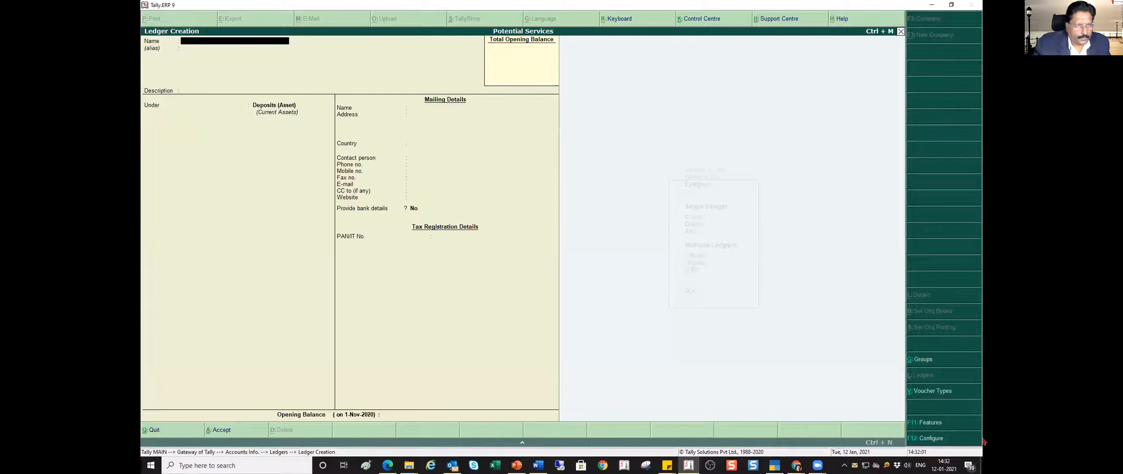
- Name the new ledger Sales under Sales Accounts, with ledger type Not Applicable and no bank details
{"action": "type", "text": "Sales"}
{"action": "key", "text": "Return"}
{"action": "key", "text": "Return"}
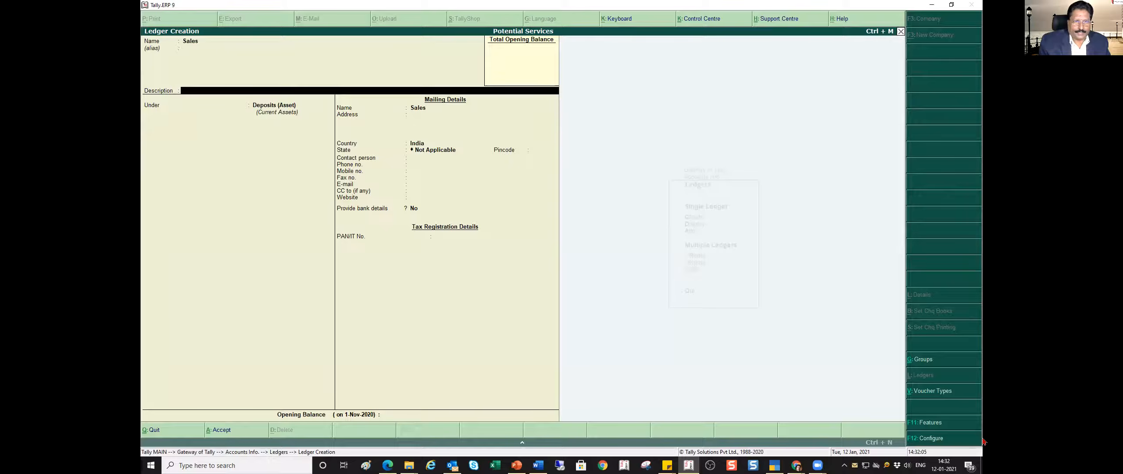
{"action": "key", "text": "Return"}
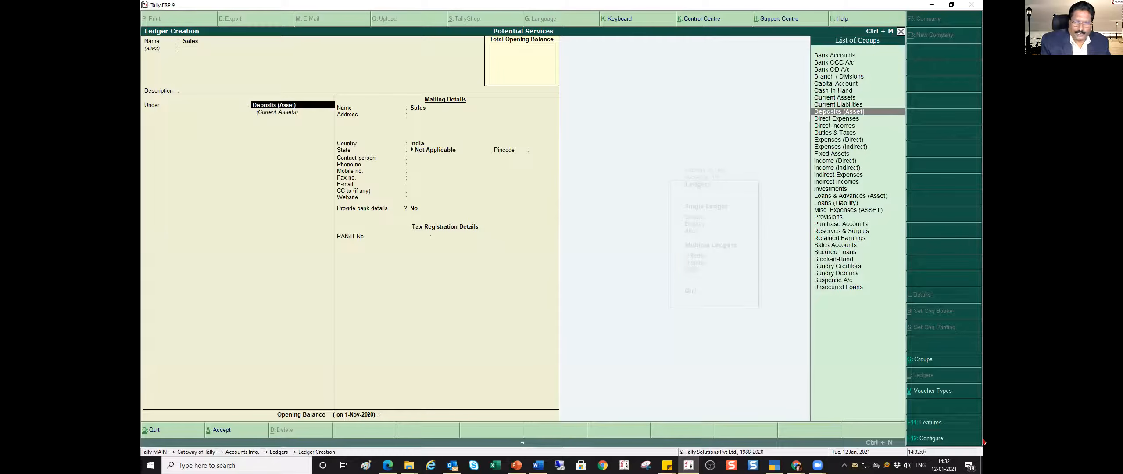
{"action": "type", "text": "Sales Accounts"}
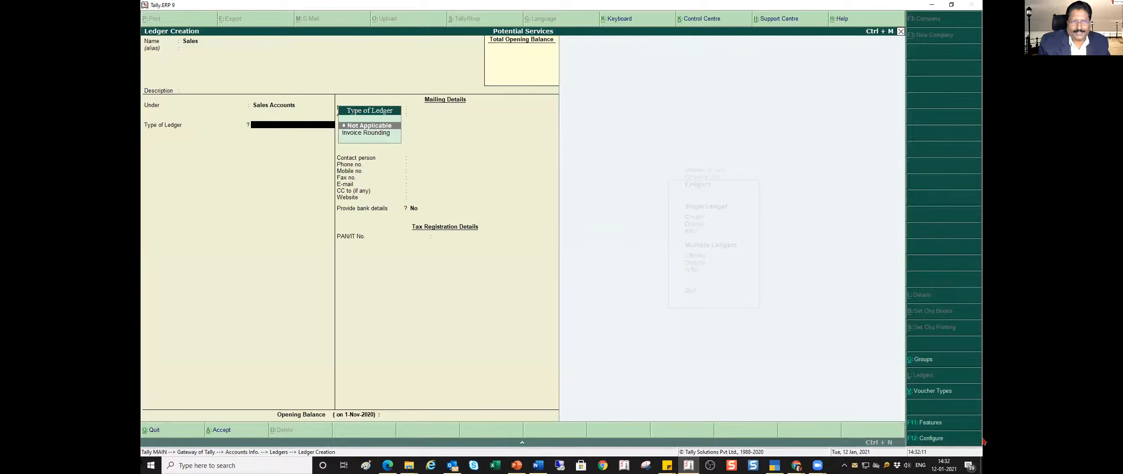
{"action": "key", "text": "Return"}
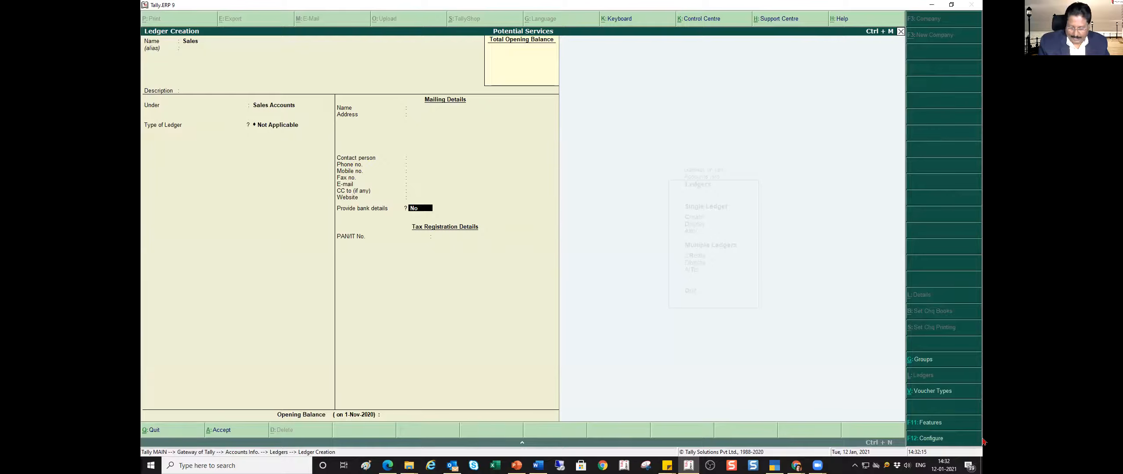
{"action": "key", "text": "Return"}
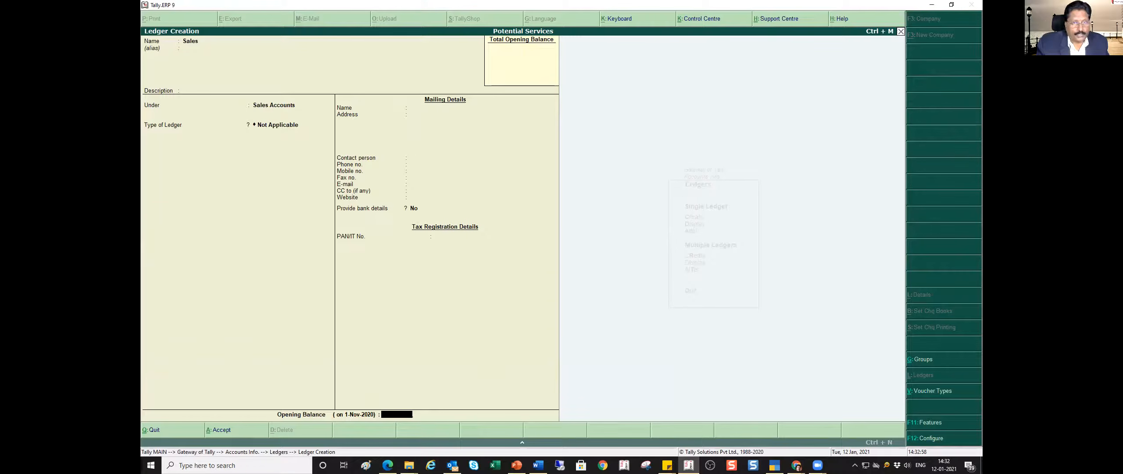
- Check the Sales amount in the PowerPoint trial balance, set the Sales ledger's opening balance to 1500000 Cr and save it
{"action": "key", "text": "alt+Tab"}
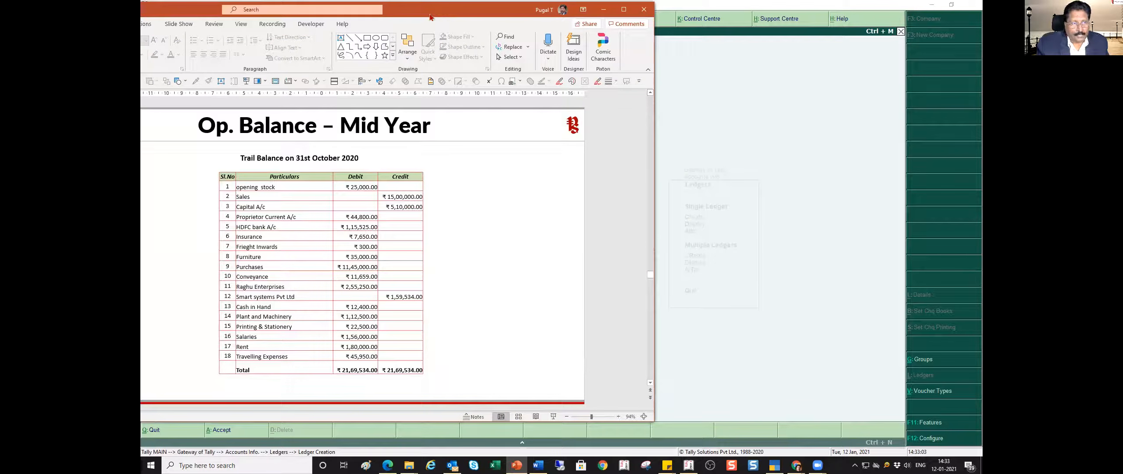
{"action": "key", "text": "alt+Tab"}
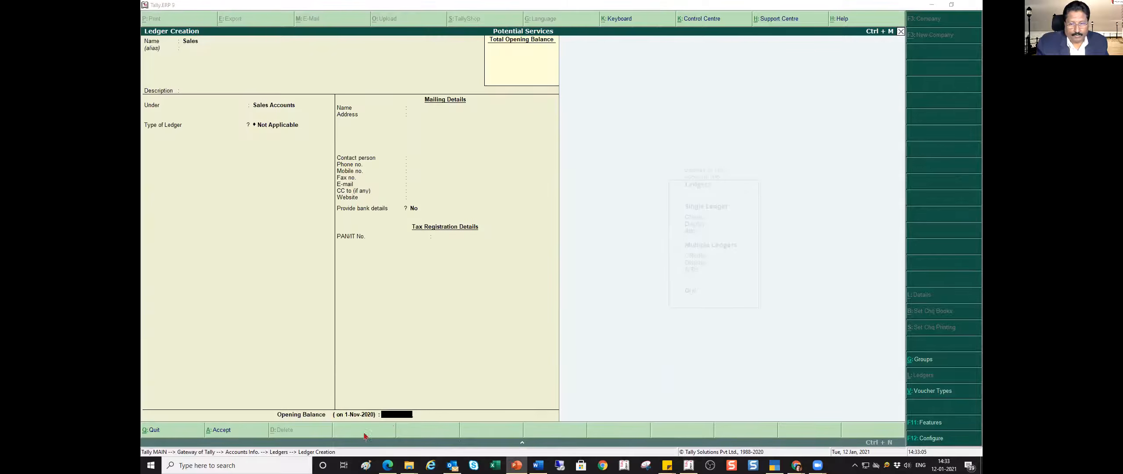
{"action": "type", "text": "1500000"}
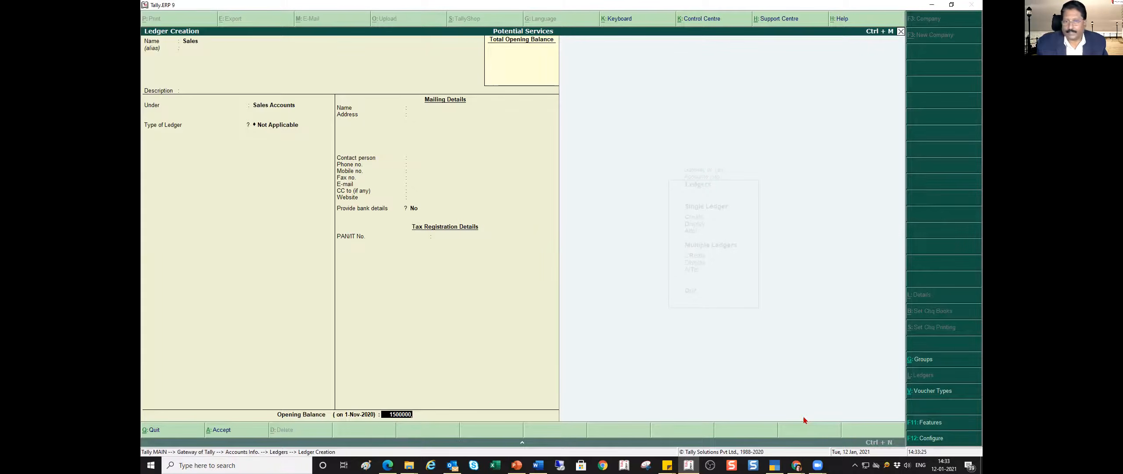
{"action": "key", "text": "Return"}
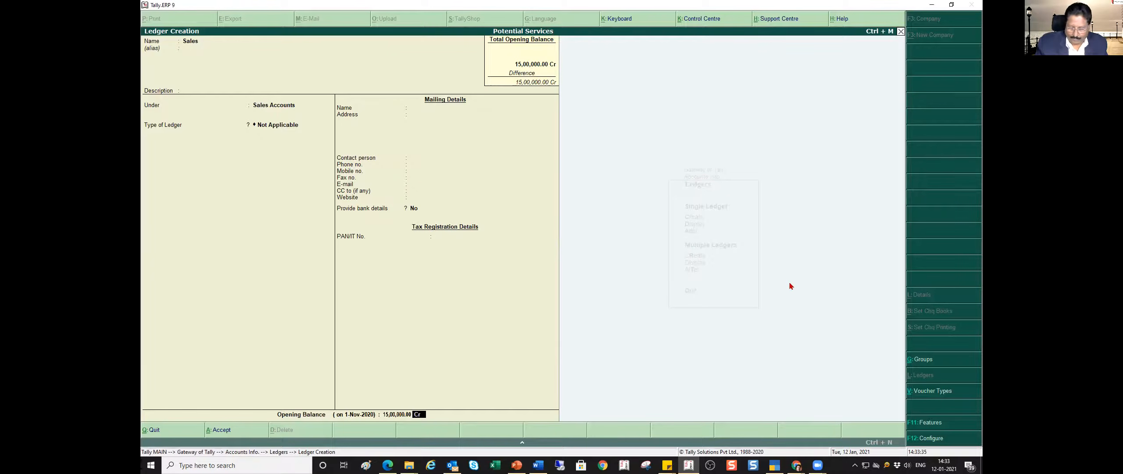
{"action": "key", "text": "Return"}
{"action": "key", "text": "Return"}
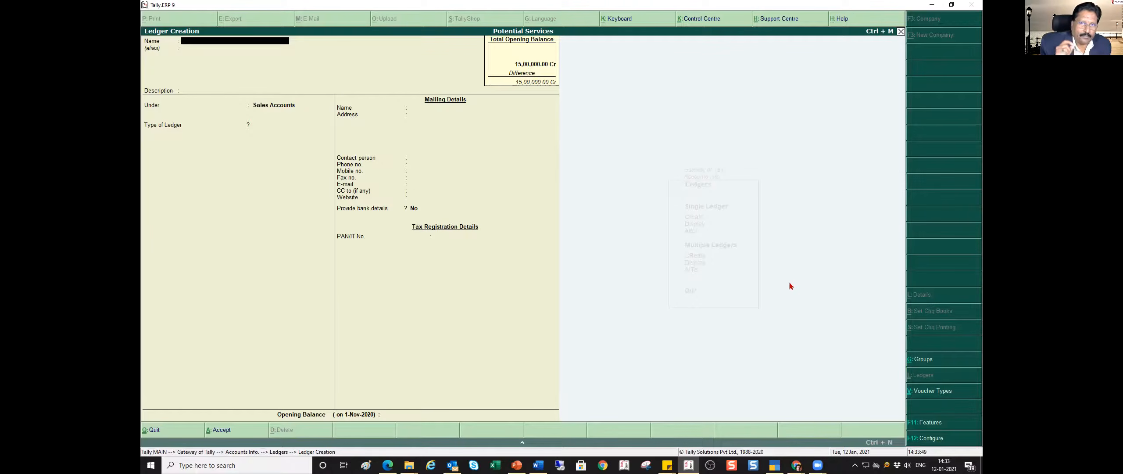
- Leave single ledger creation, open multiple ledger creation and bring up the mid-year trial balance in PowerPoint for reference
{"action": "key", "text": "Escape"}
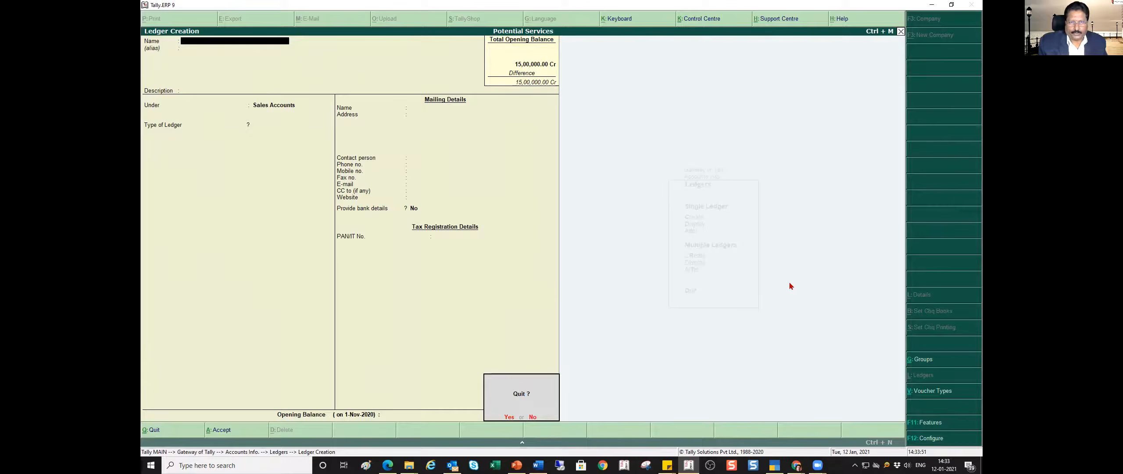
{"action": "key", "text": "Return"}
{"action": "key", "text": "Down"}
{"action": "key", "text": "Down"}
{"action": "key", "text": "Down"}
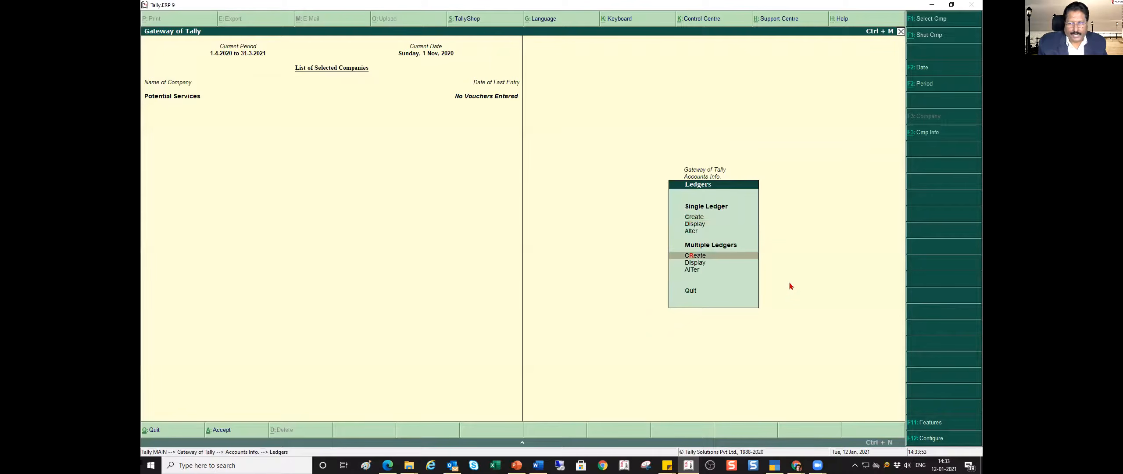
{"action": "key", "text": "Return"}
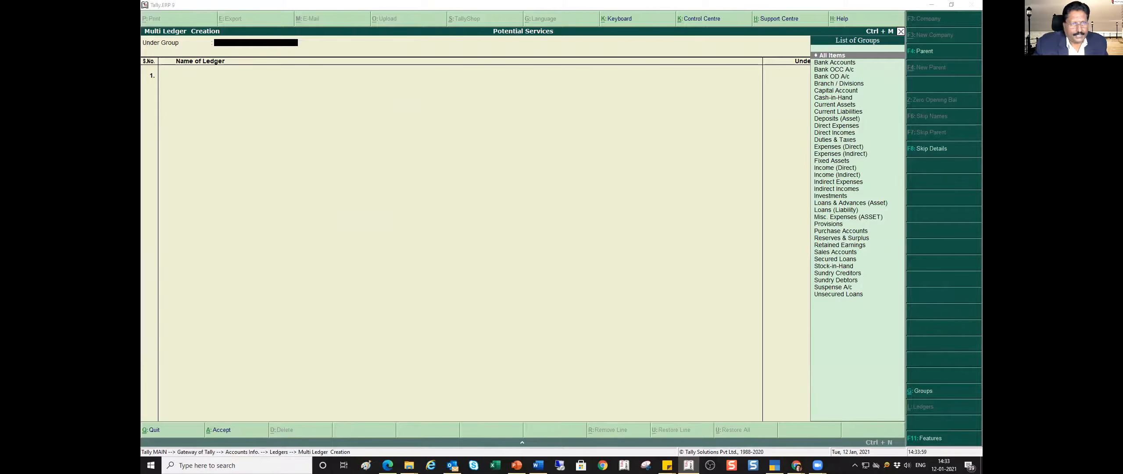
{"action": "left_click", "coordinate": [516, 467]}
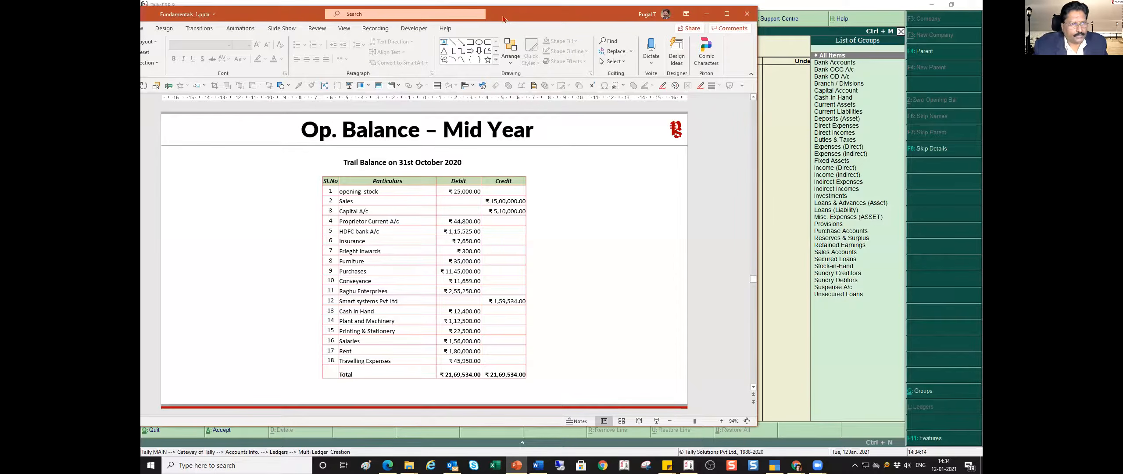
- Move the PowerPoint trial balance aside and set the multiple ledger creation group to Indirect Expenses in Tally.ERP 9
{"action": "left_click_drag", "start_coordinate": [503, 19], "coordinate": [396, 53]}
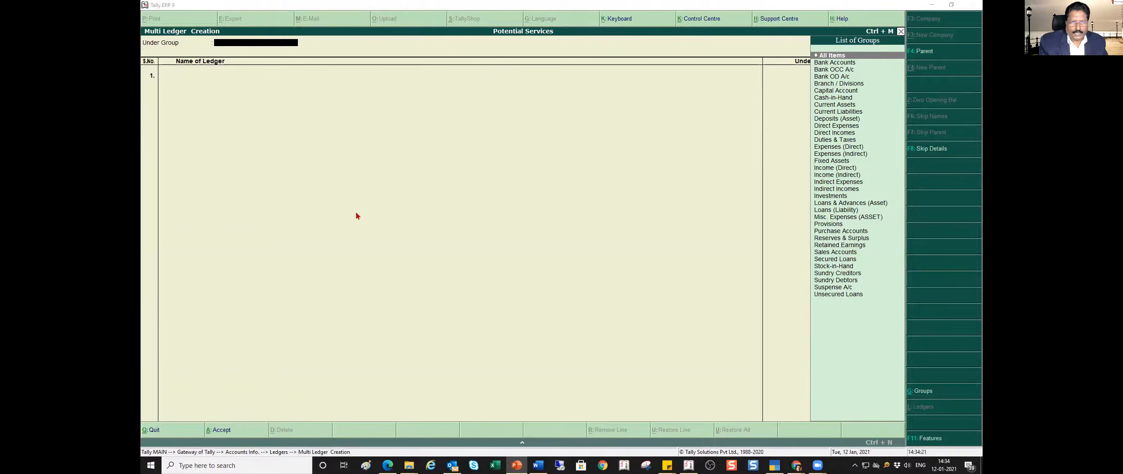
{"action": "left_click", "coordinate": [297, 81]}
{"action": "type", "text": "Ind"}
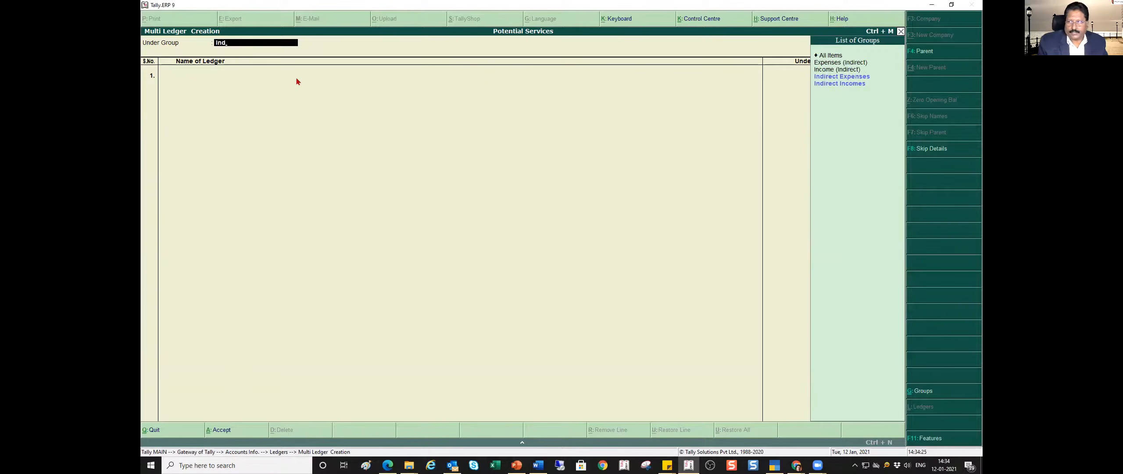
{"action": "key", "text": "Return"}
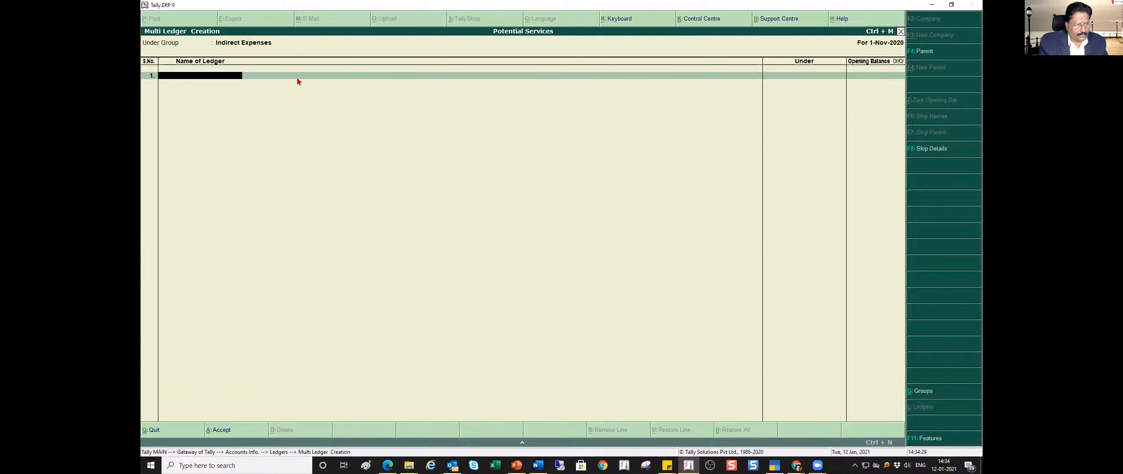
- Add the Insurance ledger with an opening balance of 7650 Dr, checking the amount in the 31 October 2020 trial balance in PowerPoint
{"action": "type", "text": "Insurance"}
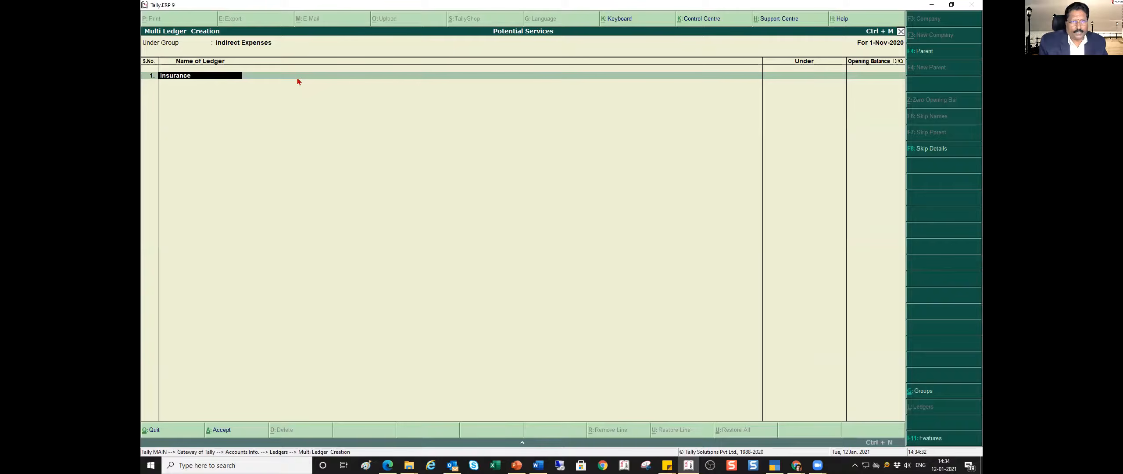
{"action": "key", "text": "Return"}
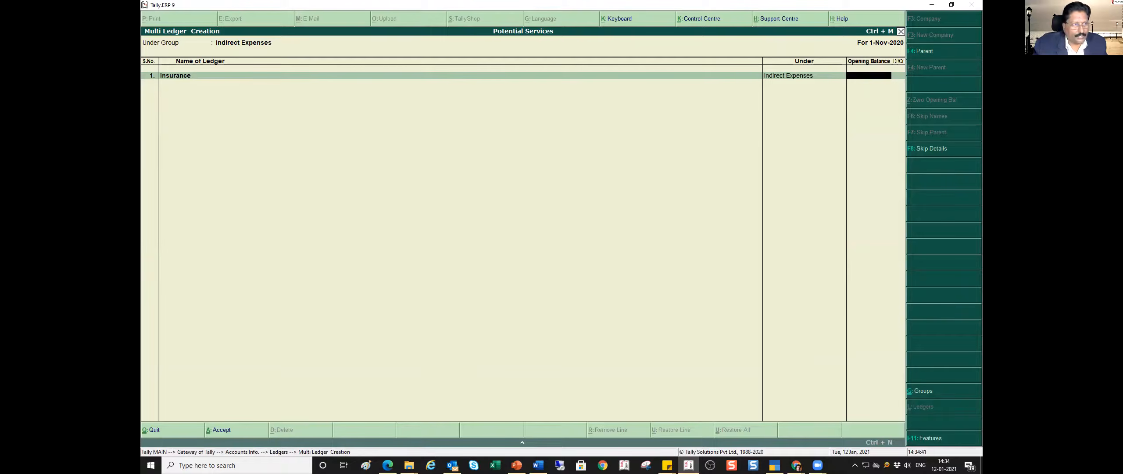
{"action": "key", "text": "alt+Tab"}
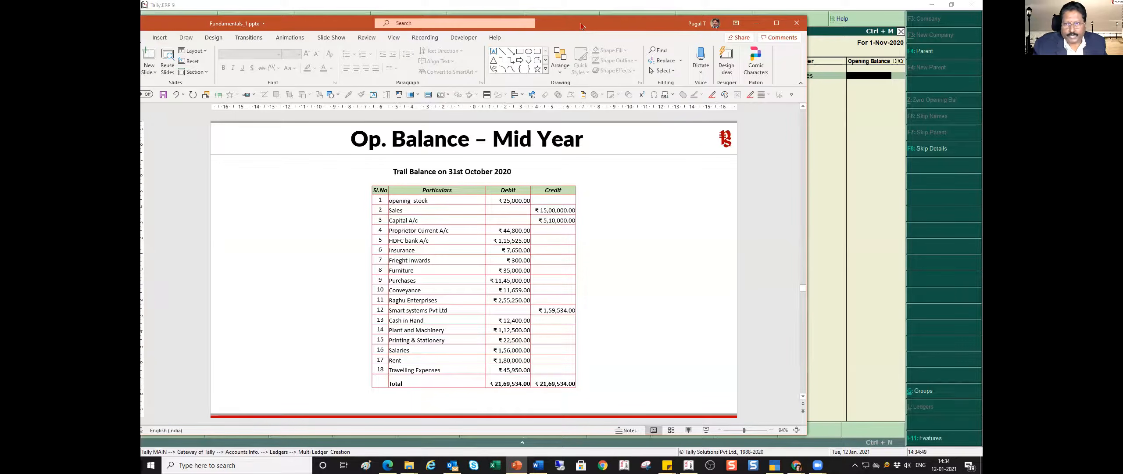
{"action": "left_click_drag", "start_coordinate": [581, 26], "coordinate": [141, 26]}
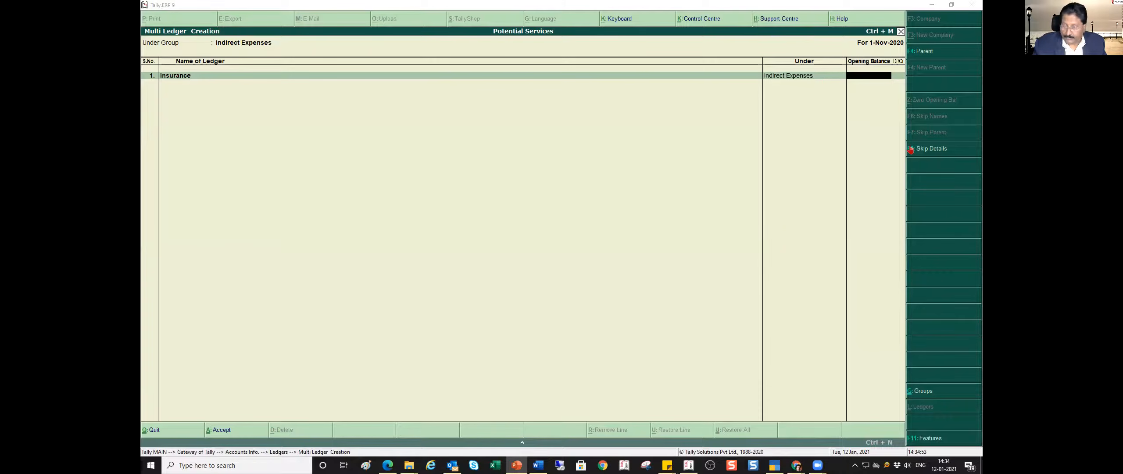
{"action": "left_click", "coordinate": [884, 78]}
{"action": "type", "text": "7650"}
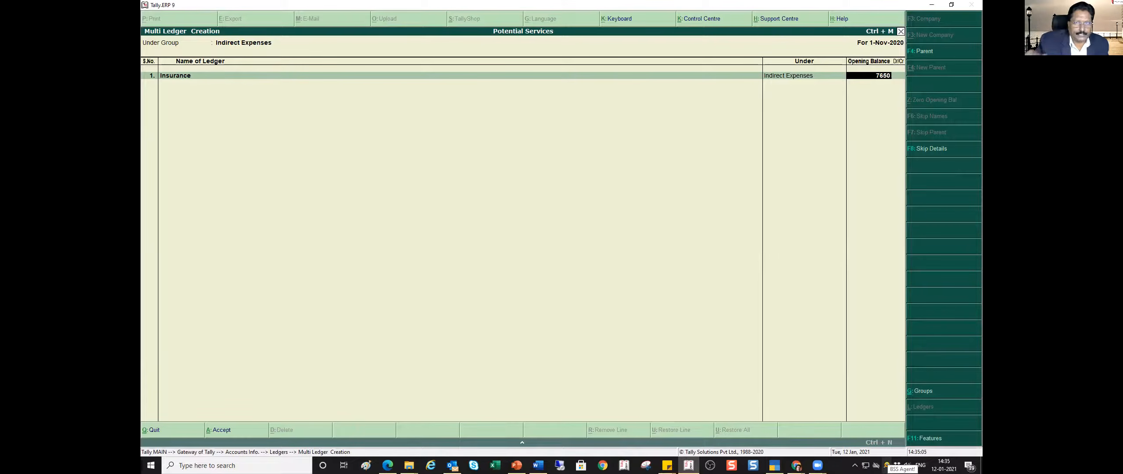
{"action": "key", "text": "Return"}
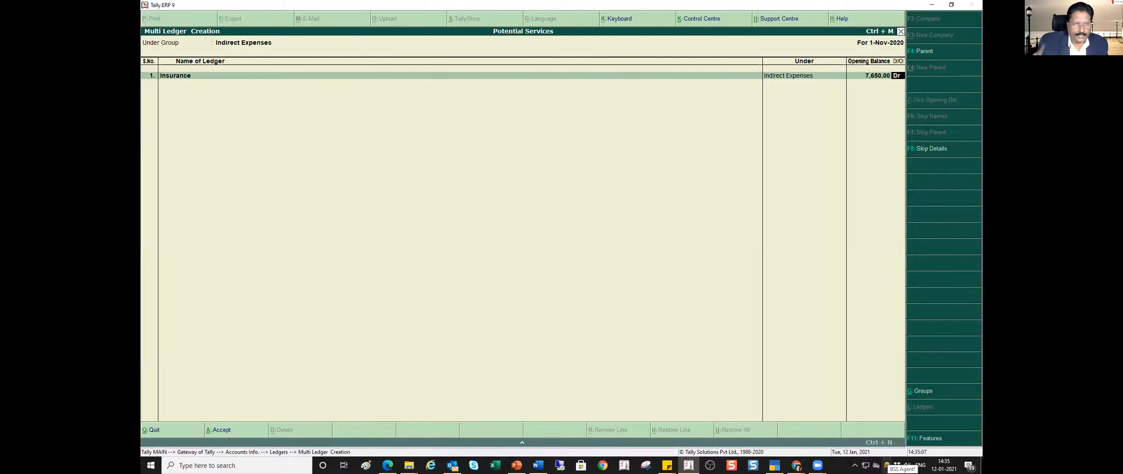
{"action": "key", "text": "Return"}
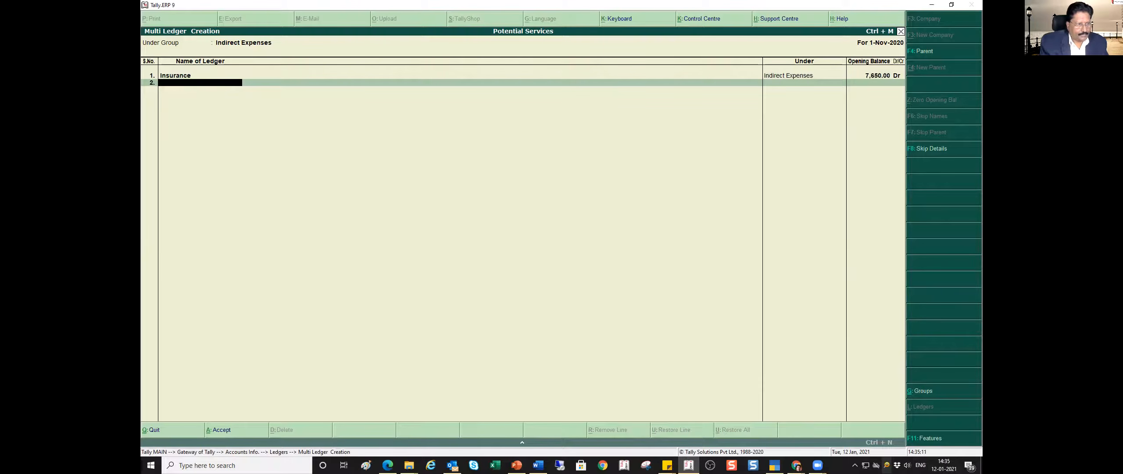
- Add the Conveyance ledger as the second entry under Indirect Expenses with an opening balance of 11659 Dr
{"action": "type", "text": "Conveyance"}
{"action": "key", "text": "Return"}
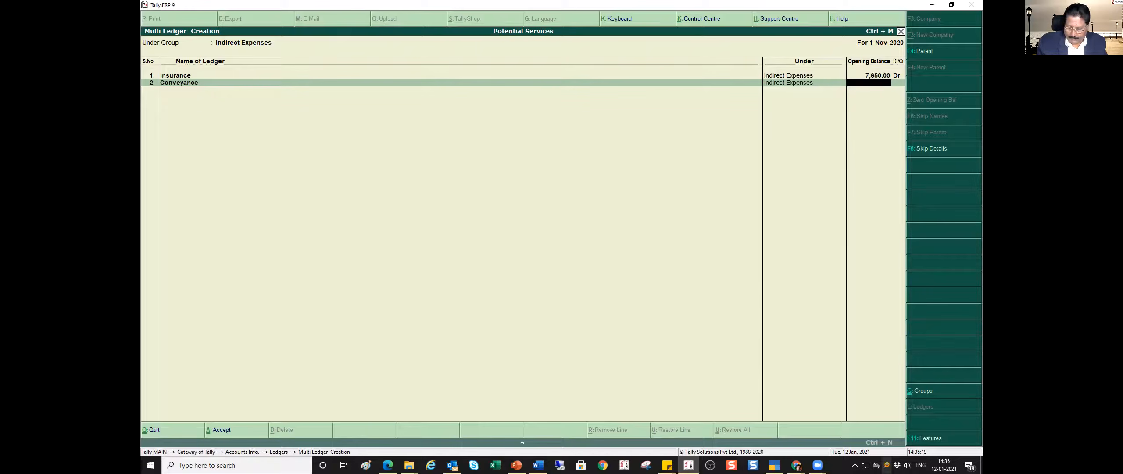
{"action": "type", "text": "11659"}
{"action": "key", "text": "Return"}
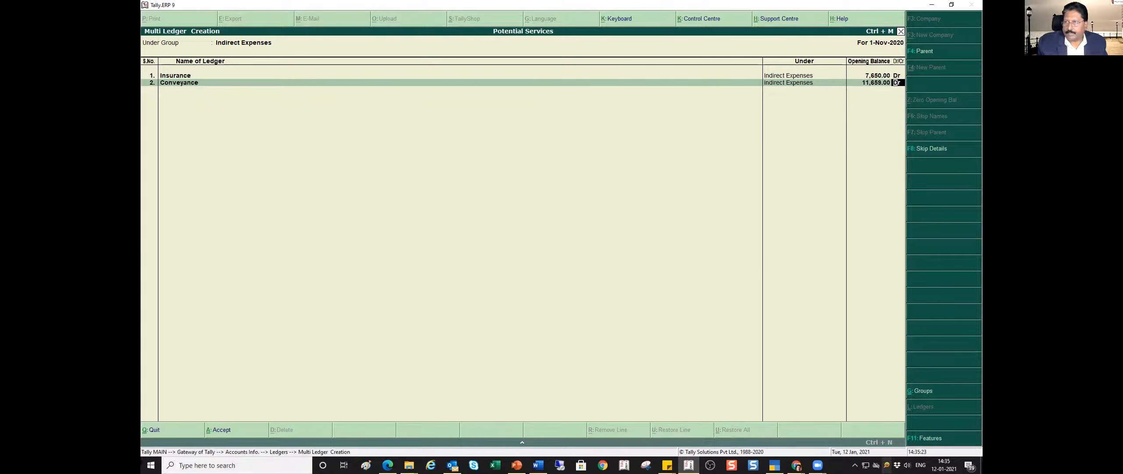
{"action": "key", "text": "Return"}
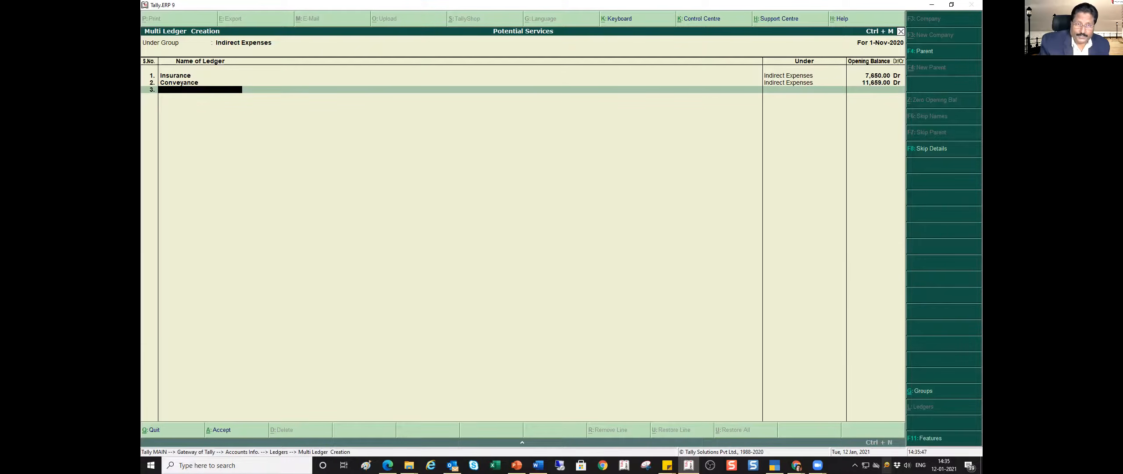
- Change the group for the multiple ledger list to All Items, keep the Insurance and Conveyance entries and go to the third row
{"action": "key", "text": "BackSpace"}
{"action": "key", "text": "BackSpace"}
{"action": "key", "text": "BackSpace"}
{"action": "key", "text": "BackSpace"}
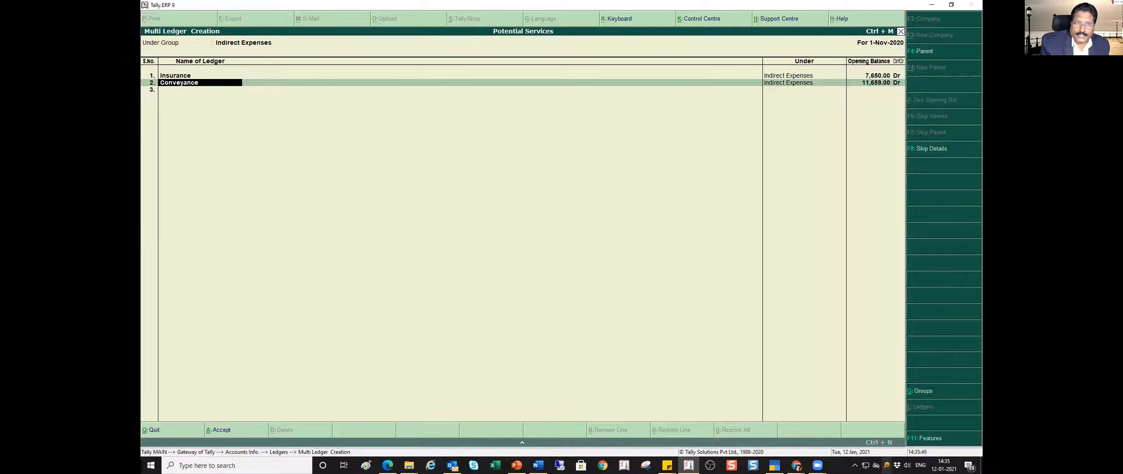
{"action": "key", "text": "BackSpace"}
{"action": "key", "text": "BackSpace"}
{"action": "key", "text": "BackSpace"}
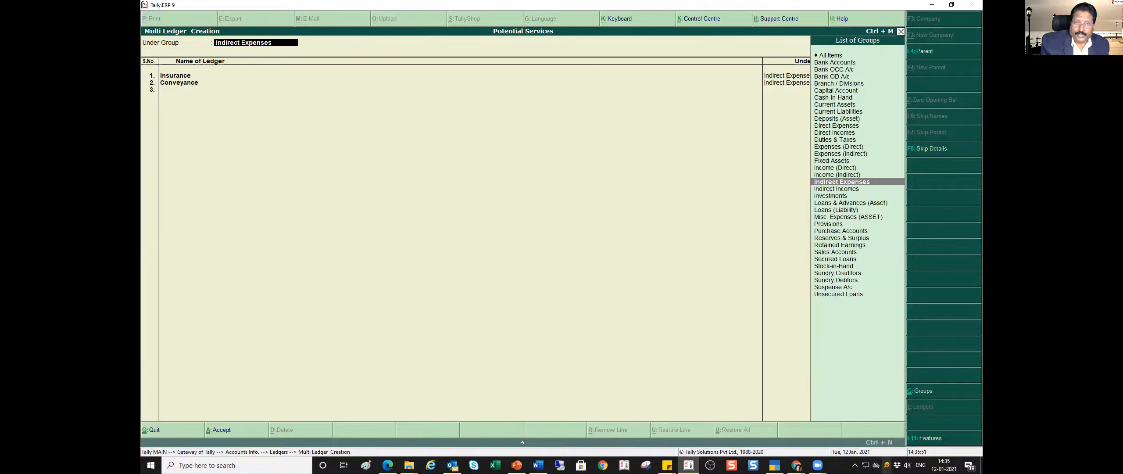
{"action": "key", "text": "Up"}
{"action": "key", "text": "Up"}
{"action": "key", "text": "Up"}
{"action": "key", "text": "Up"}
{"action": "key", "text": "Up"}
{"action": "key", "text": "Up"}
{"action": "key", "text": "Up"}
{"action": "key", "text": "Up"}
{"action": "key", "text": "Up"}
{"action": "key", "text": "Up"}
{"action": "key", "text": "Up"}
{"action": "key", "text": "Up"}
{"action": "key", "text": "Up"}
{"action": "key", "text": "Up"}
{"action": "key", "text": "Up"}
{"action": "key", "text": "Up"}
{"action": "key", "text": "Up"}
{"action": "key", "text": "Up"}
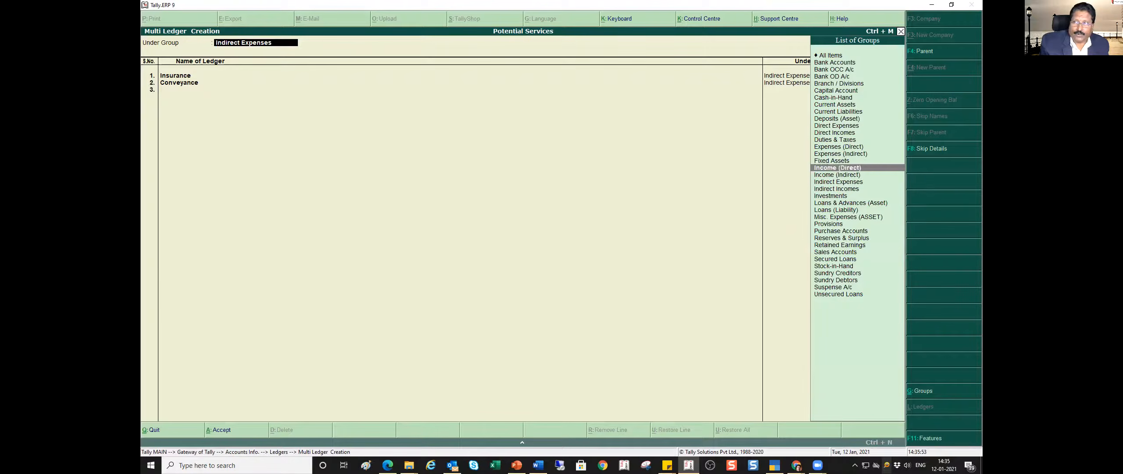
{"action": "key", "text": "Return"}
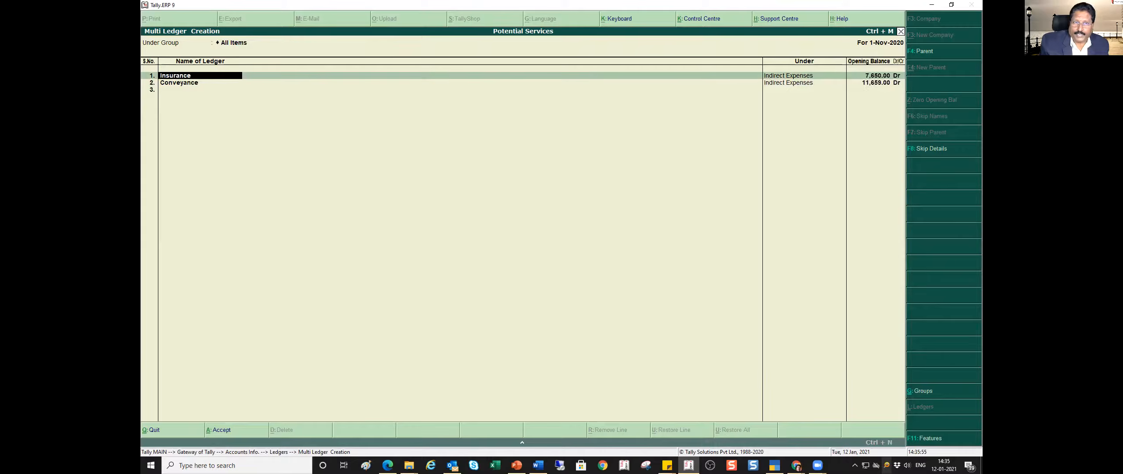
{"action": "key", "text": "Return"}
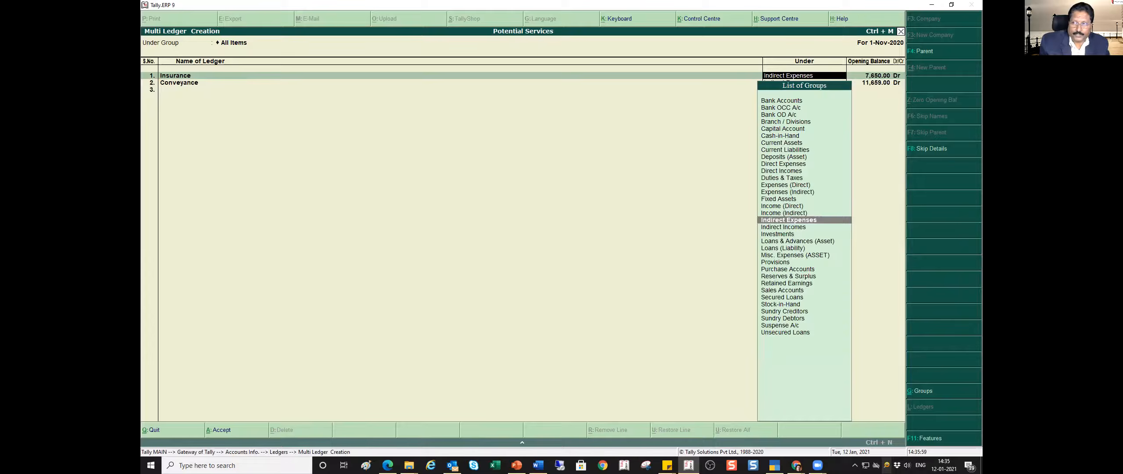
{"action": "key", "text": "Return"}
{"action": "key", "text": "Return"}
{"action": "key", "text": "Return"}
{"action": "key", "text": "Return"}
{"action": "key", "text": "Return"}
{"action": "key", "text": "Return"}
{"action": "key", "text": "Return"}
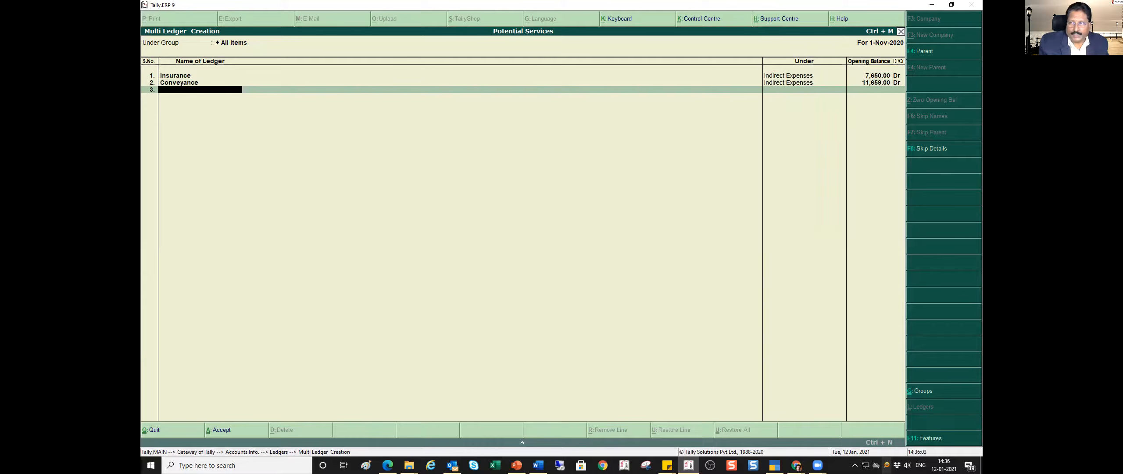
- Add the Purchases ledger under Purchase Accounts with an opening balance of 1145000 Dr, checking the amount in the PowerPoint trial balance
{"action": "type", "text": "Purchases"}
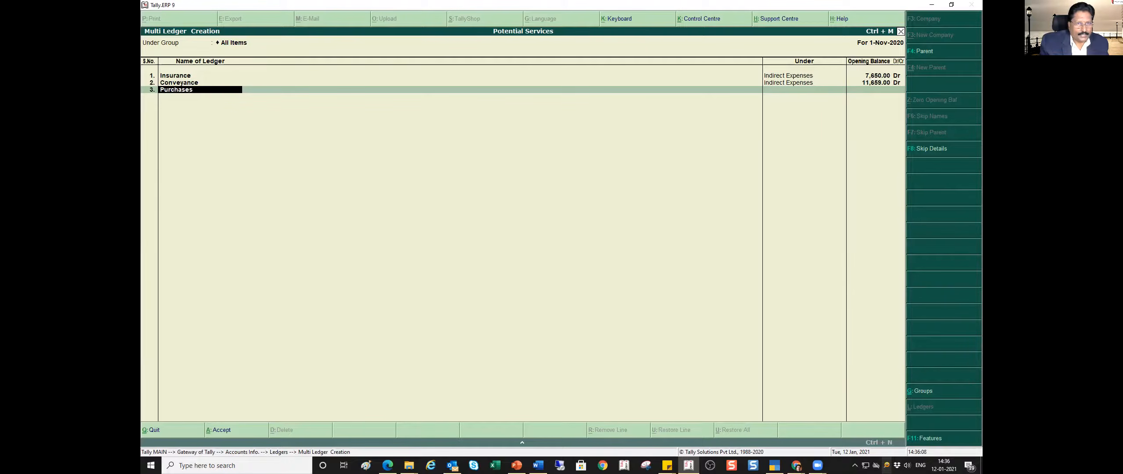
{"action": "key", "text": "Return"}
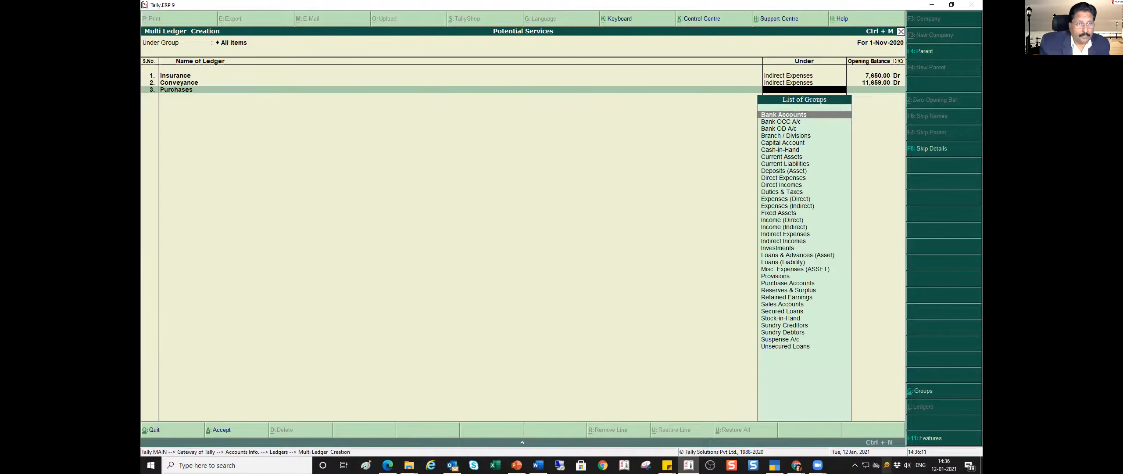
{"action": "type", "text": "pur"}
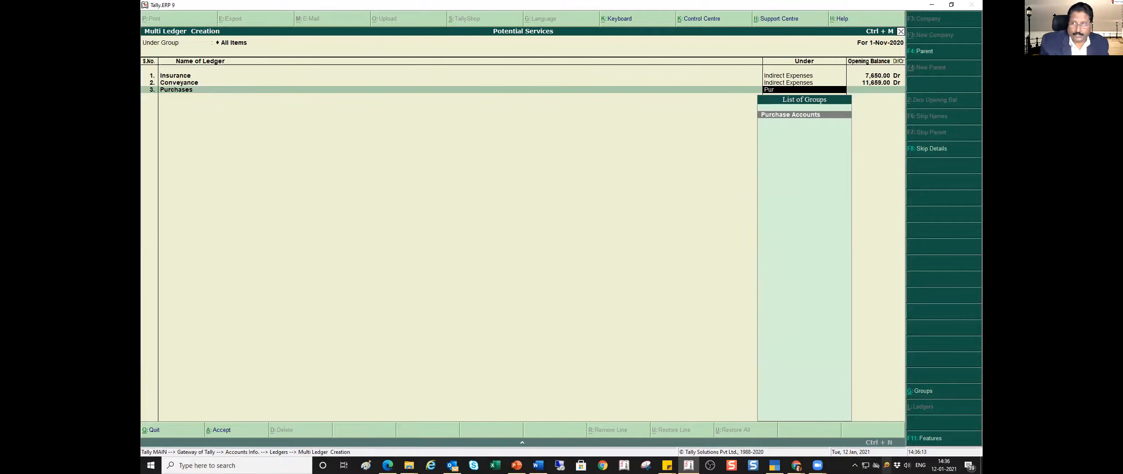
{"action": "key", "text": "Return"}
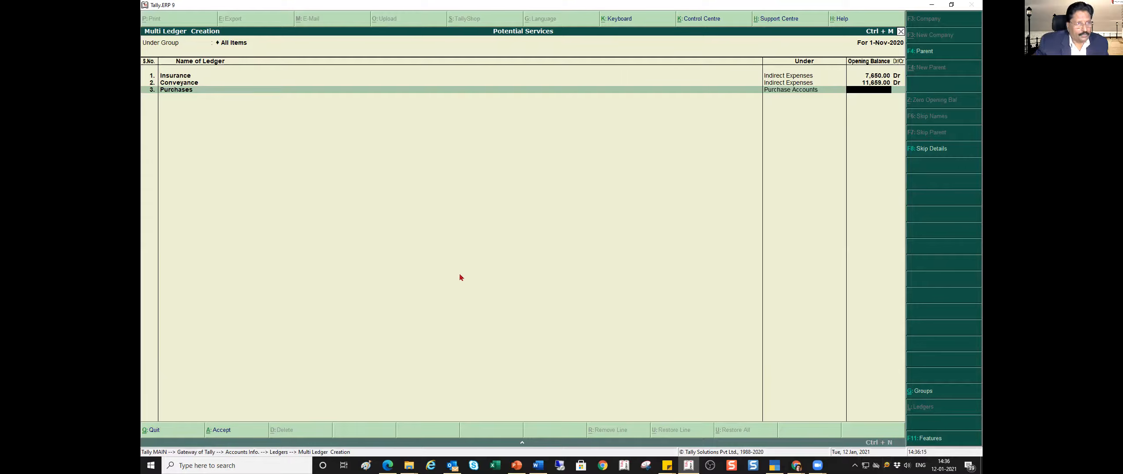
{"action": "key", "text": "alt+Tab"}
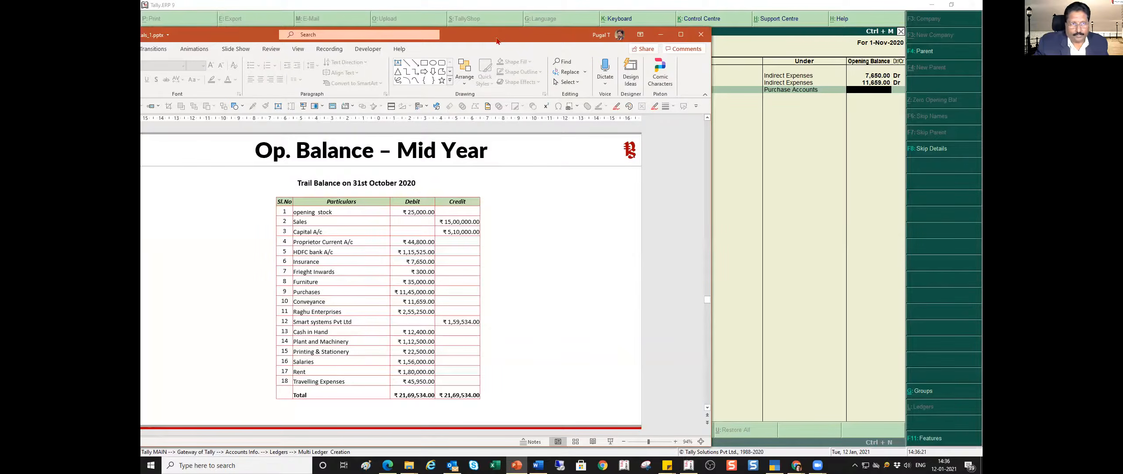
{"action": "key", "text": "alt+Tab"}
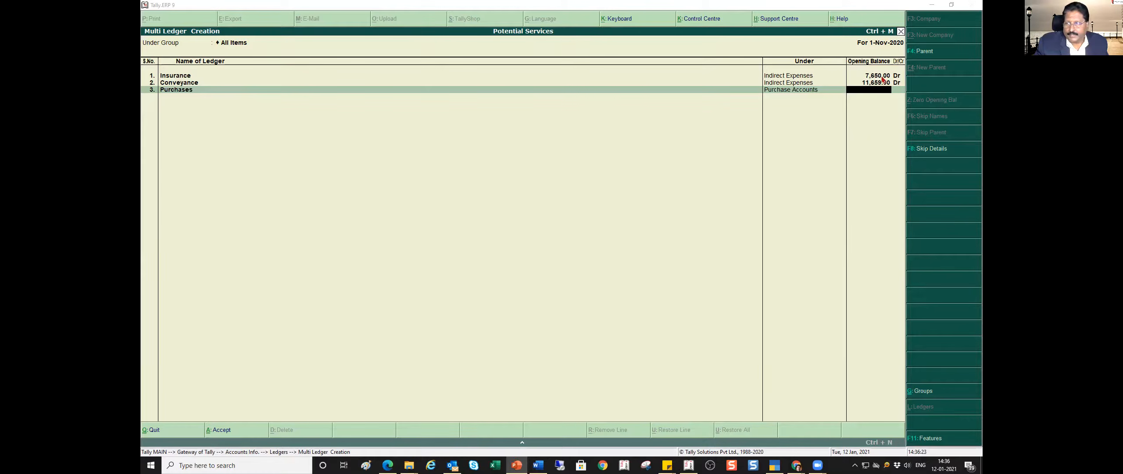
{"action": "type", "text": "1145000"}
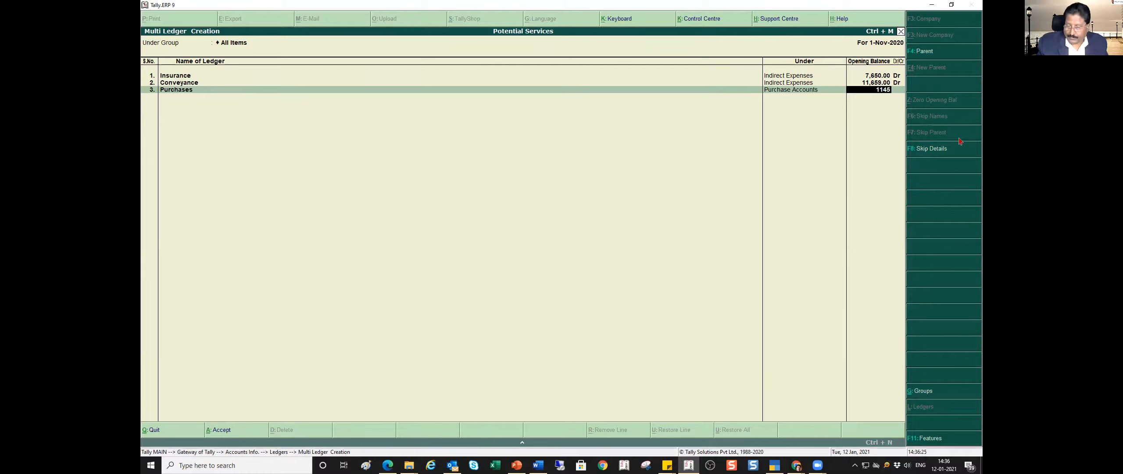
{"action": "key", "text": "Return"}
{"action": "key", "text": "Return"}
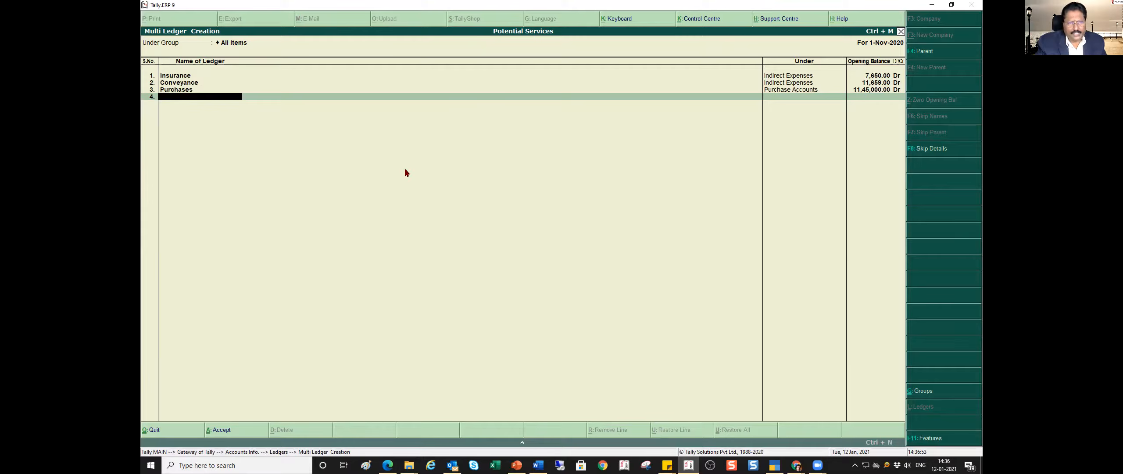
- Save the multiple ledgers and return to the main Gateway of Tally
{"action": "key", "text": "ctrl+a"}
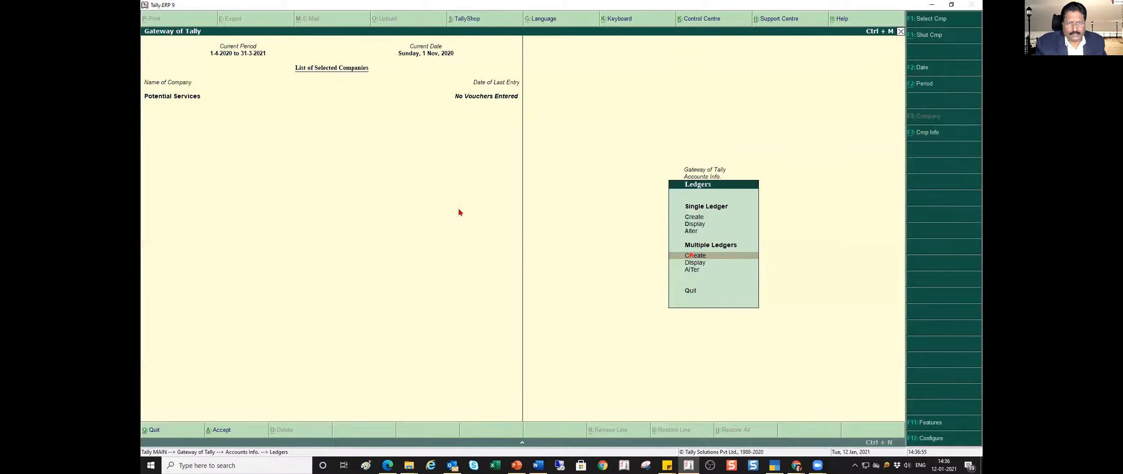
{"action": "key", "text": "Escape"}
{"action": "key", "text": "Escape"}
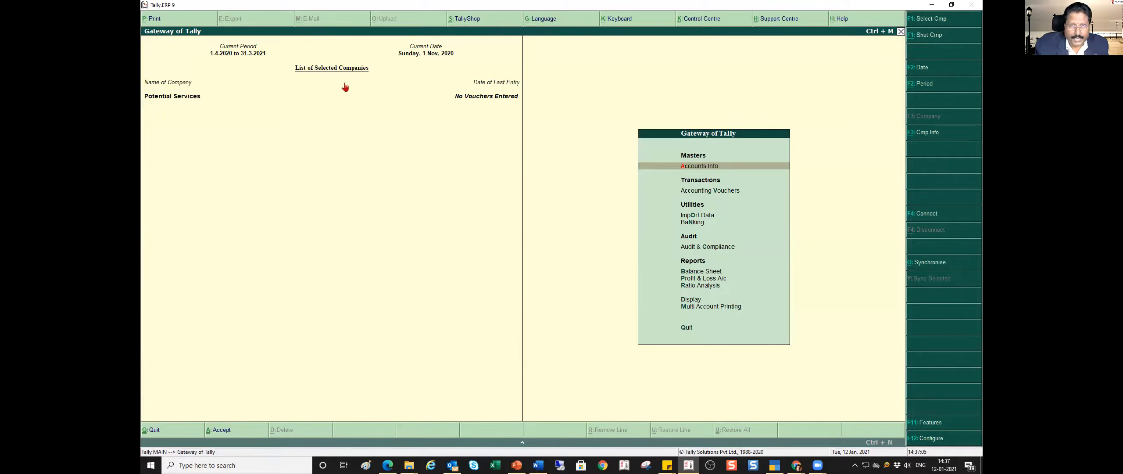
- Switch to TallyPrime and open ledger creation for Potential Solutions Pvt Ltd
{"action": "left_click", "coordinate": [775, 465]}
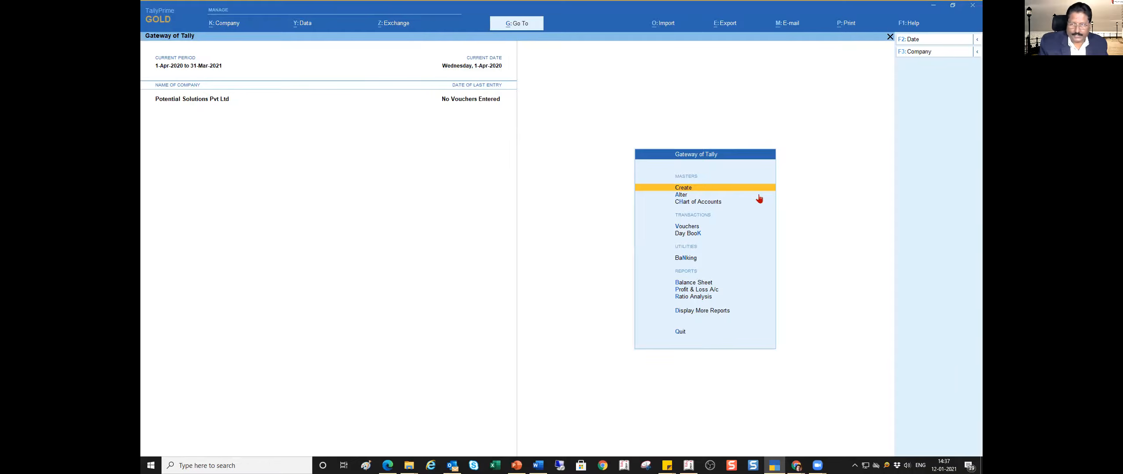
{"action": "key", "text": "Return"}
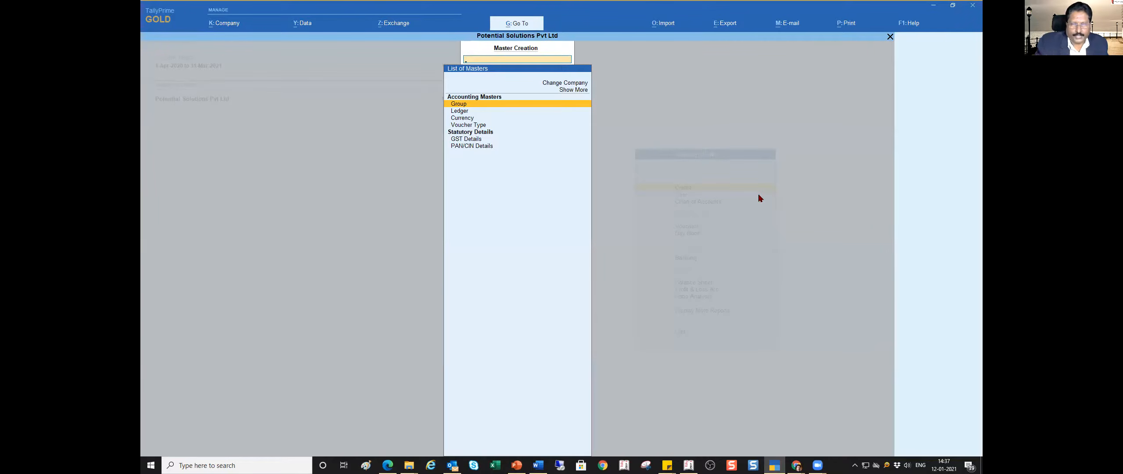
{"action": "key", "text": "Down"}
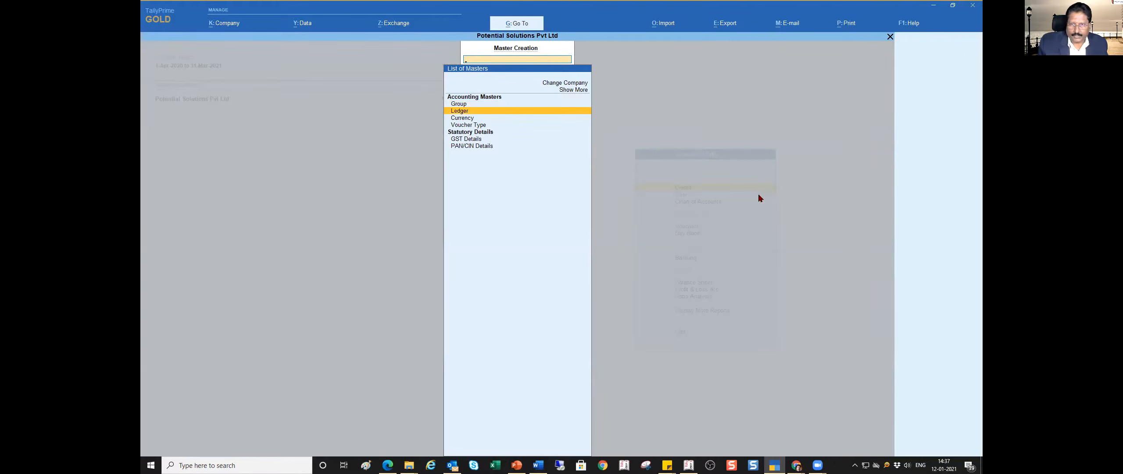
{"action": "key", "text": "Return"}
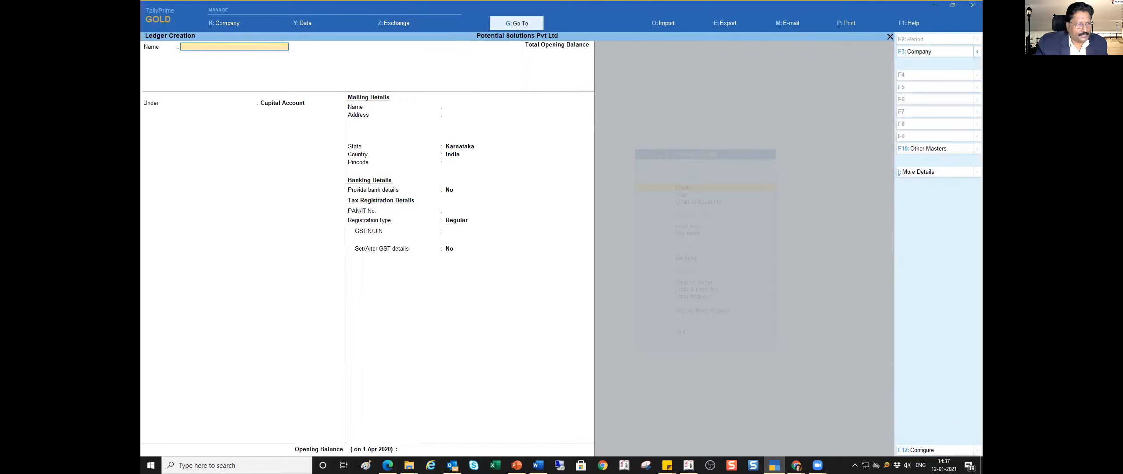
- Check the 31 March 2020 trial balance in PowerPoint, return to TallyPrime and name the new ledger Capital A/c under Capital Account
{"action": "key", "text": "alt+Tab"}
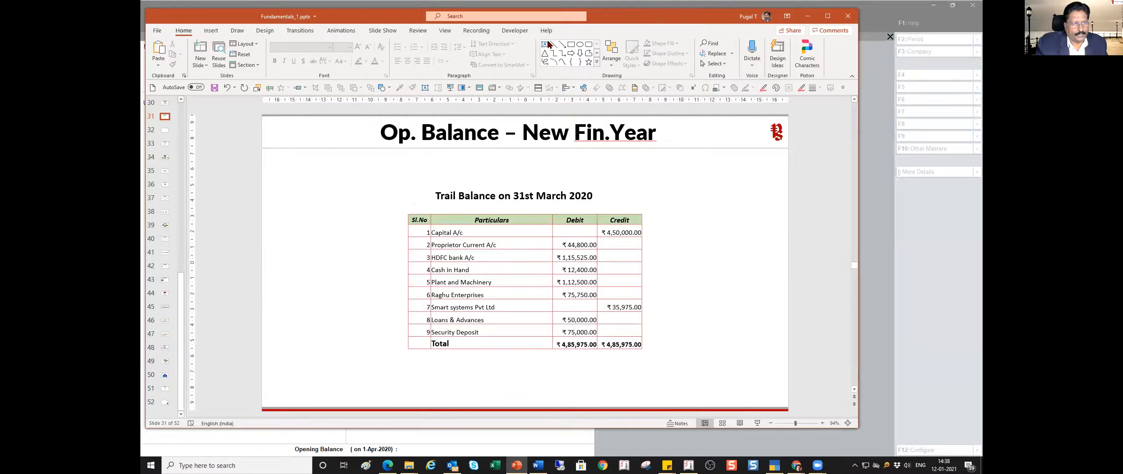
{"action": "left_click", "coordinate": [807, 16]}
{"action": "left_click", "coordinate": [199, 48]}
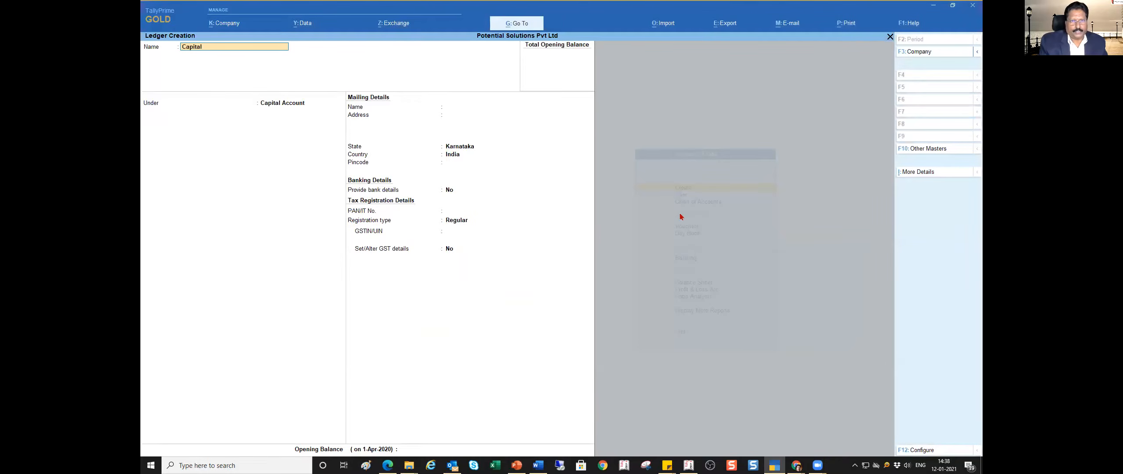
{"action": "key", "text": "Return"}
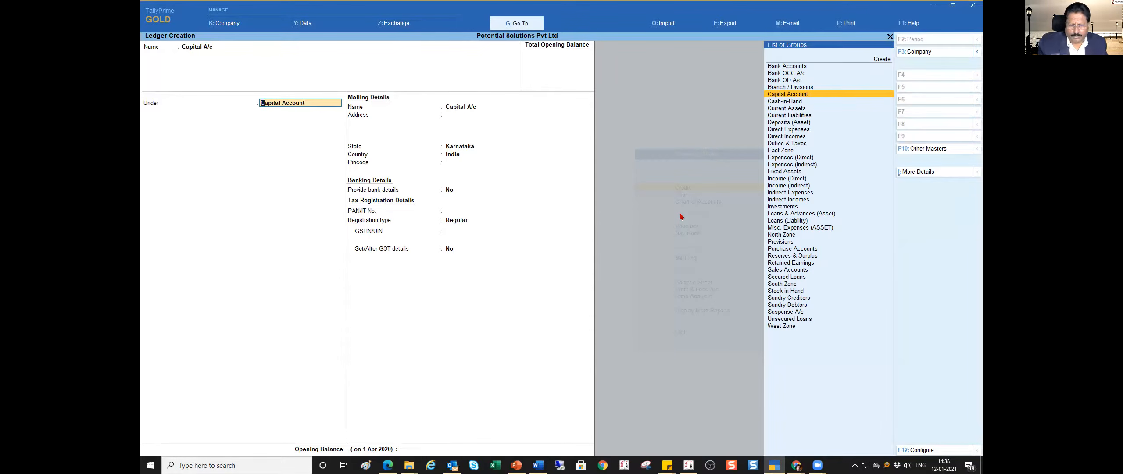
{"action": "key", "text": "Return"}
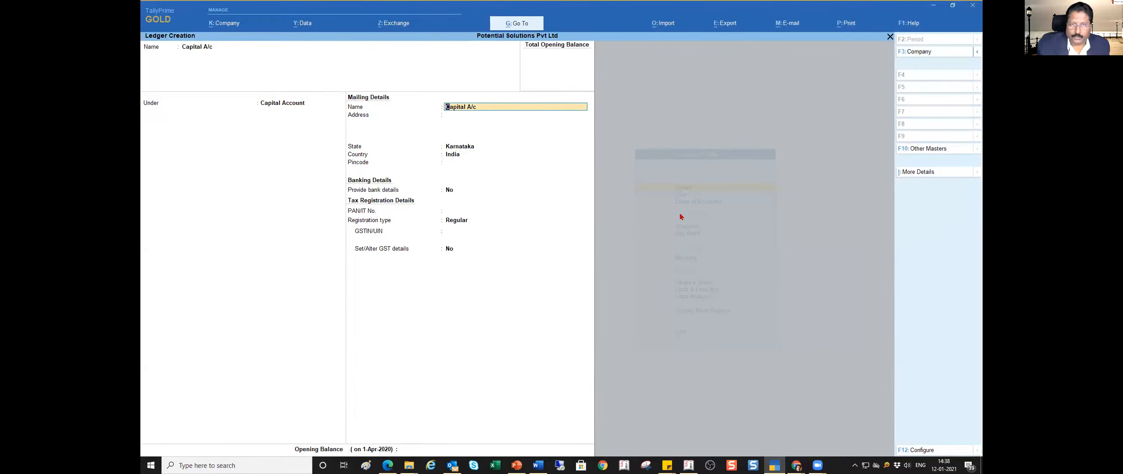
- Skip the mailing details, give the Capital A/c ledger an opening balance of 45000 Cr and save it
{"action": "key", "text": "ctrl"}
{"action": "key", "text": "ctrl+a"}
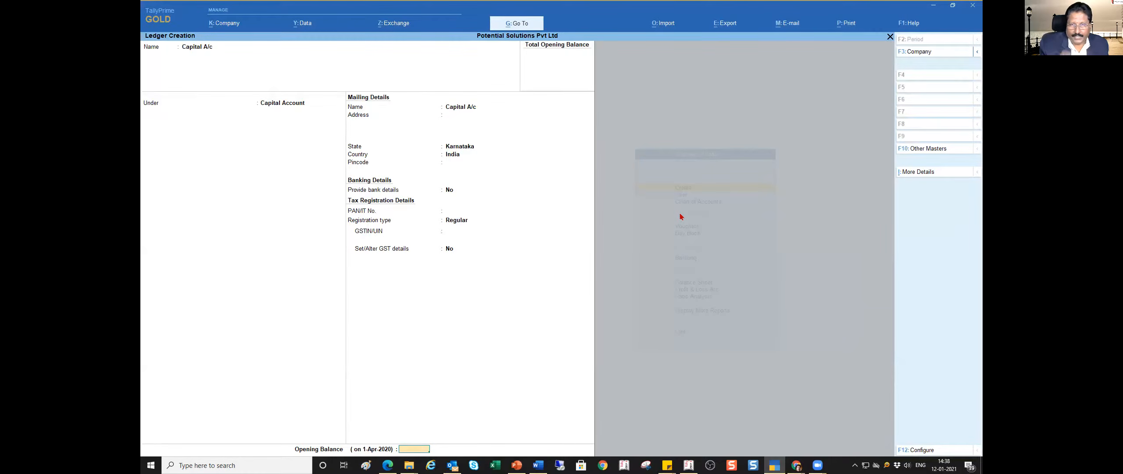
{"action": "type", "text": "45000"}
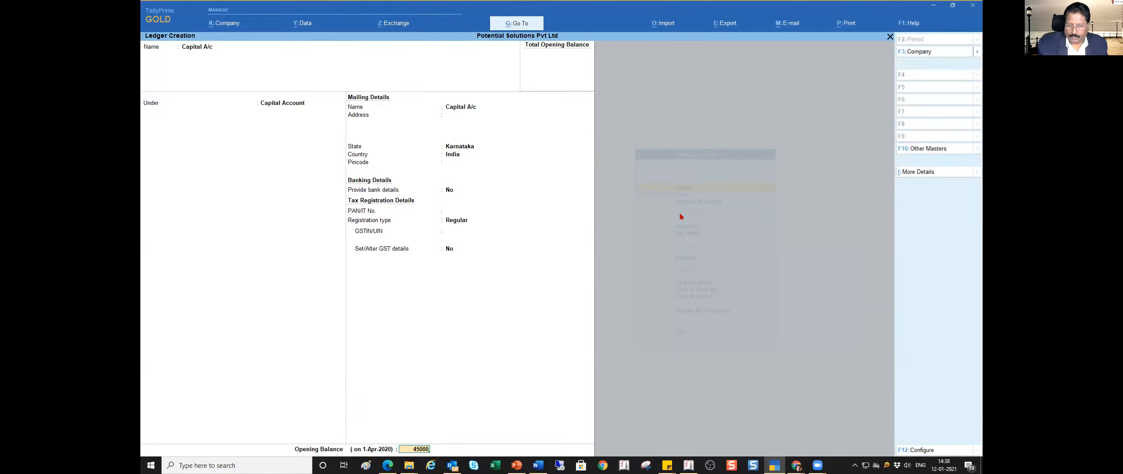
{"action": "key", "text": "Return"}
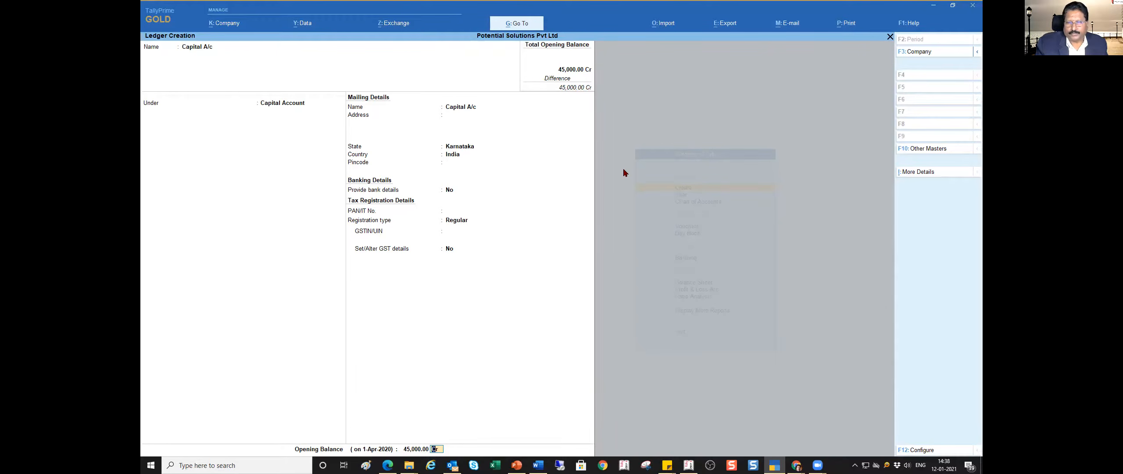
{"action": "key", "text": "Return"}
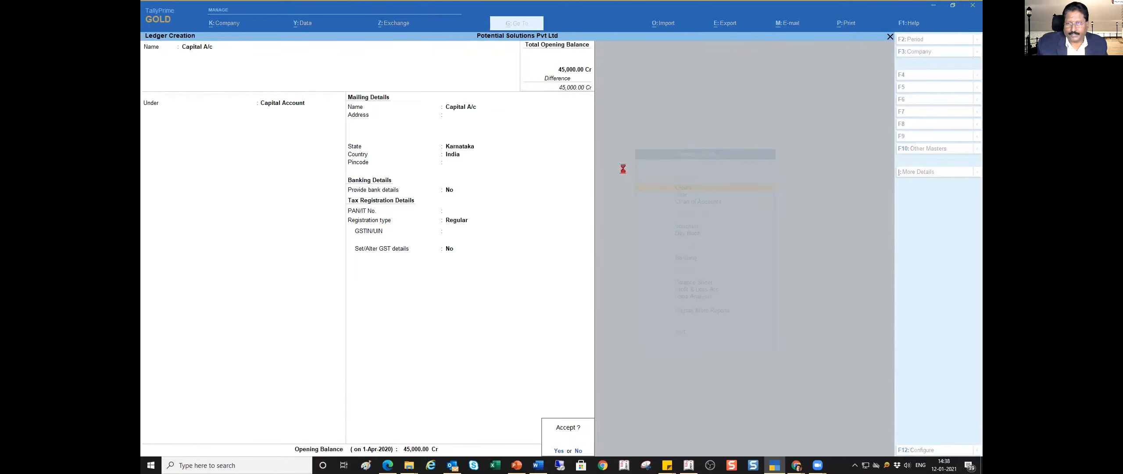
{"action": "key", "text": "Return"}
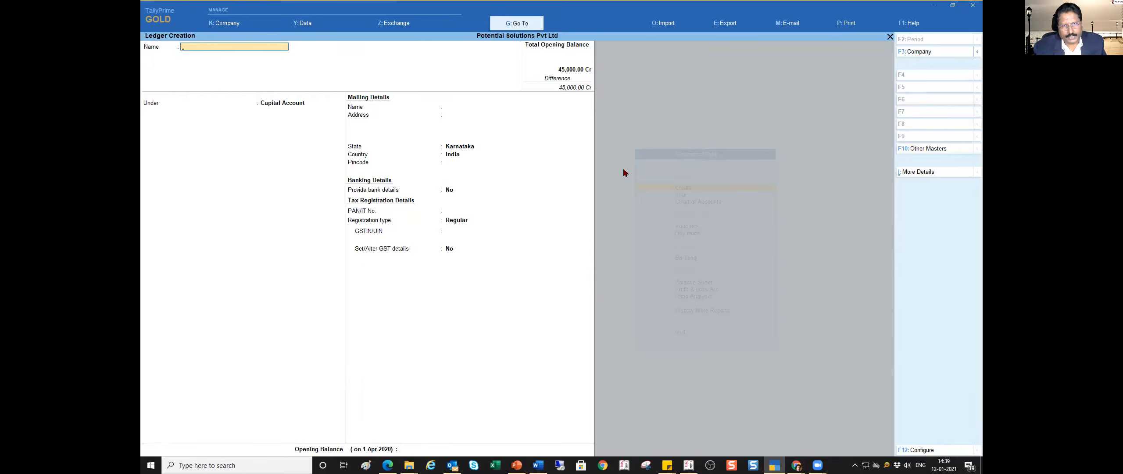
- Leave ledger creation and bring up the list of existing ledgers for alteration
{"action": "key", "text": "Escape"}
{"action": "key", "text": "Escape"}
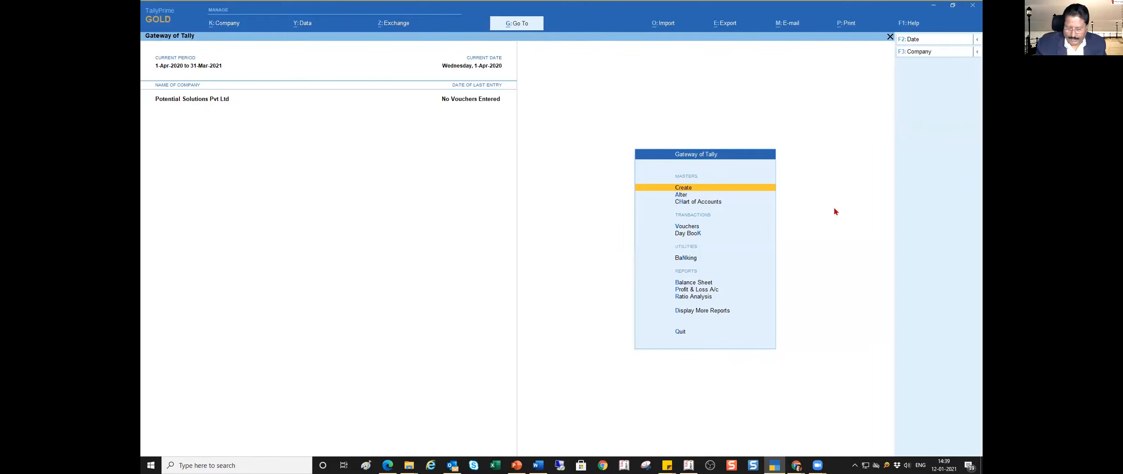
{"action": "key", "text": "Down"}
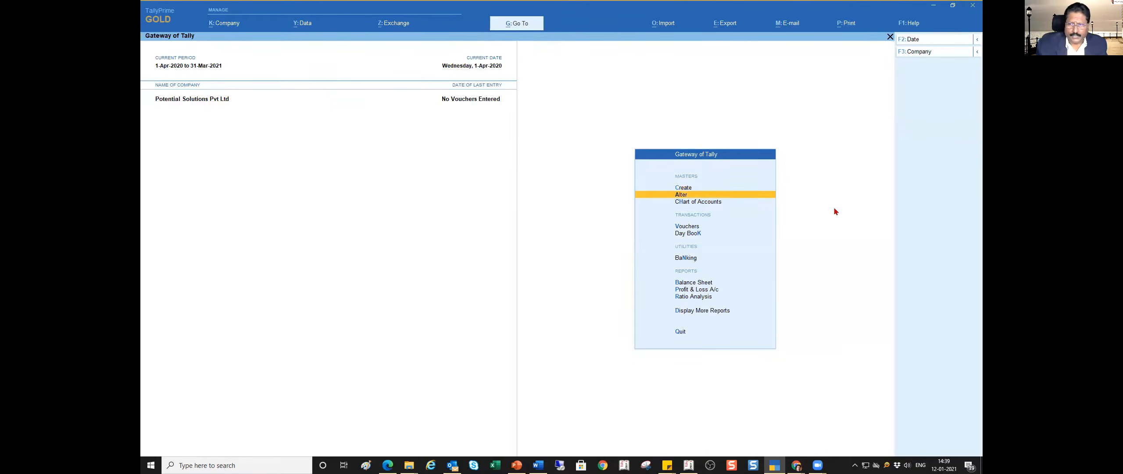
{"action": "key", "text": "Return"}
{"action": "key", "text": "Down"}
{"action": "key", "text": "Return"}
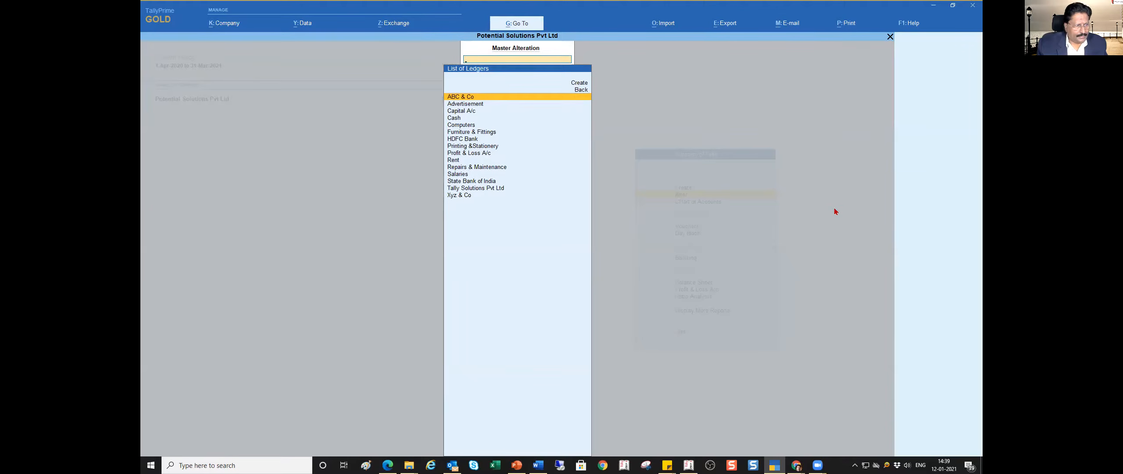
- Open the Furniture & Fittings ledger for alteration
{"action": "key", "text": "Down"}
{"action": "key", "text": "Down"}
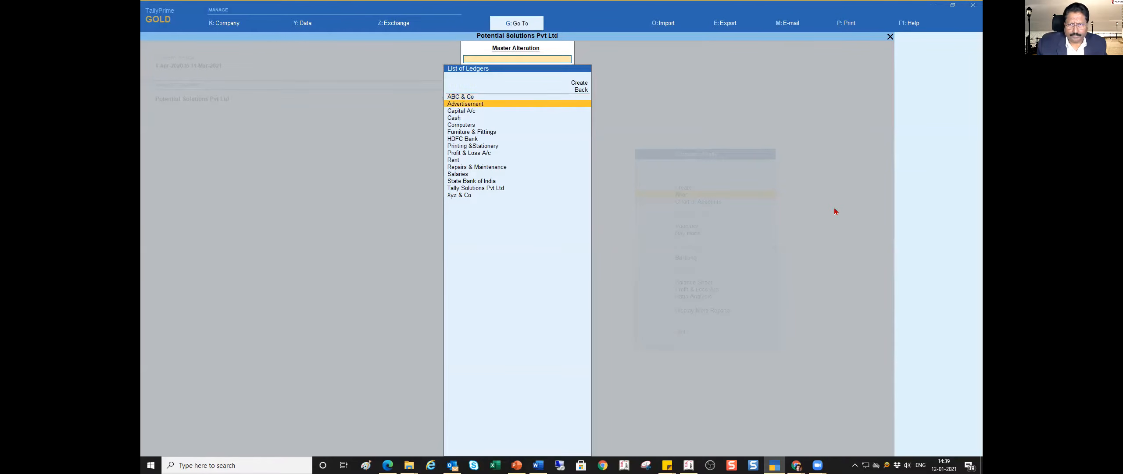
{"action": "key", "text": "Down"}
{"action": "key", "text": "Down"}
{"action": "key", "text": "Down"}
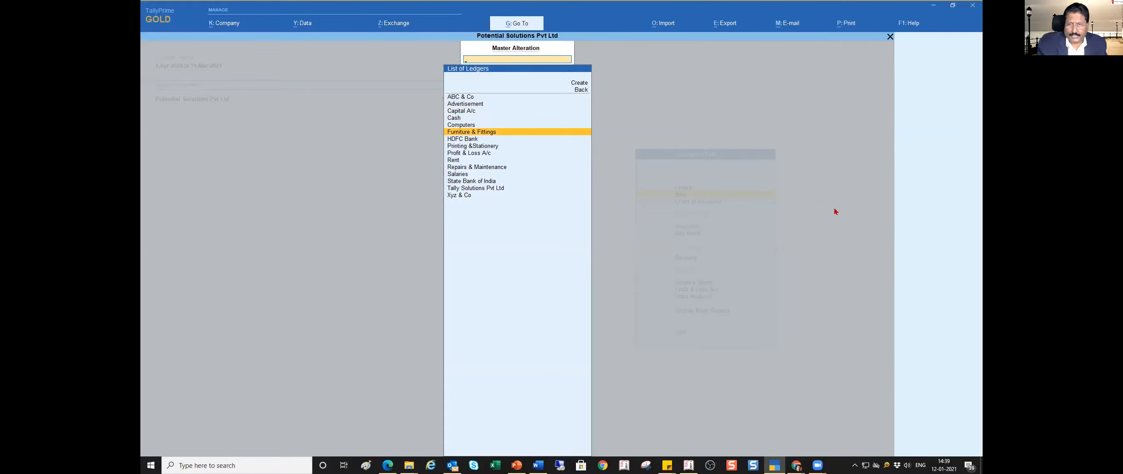
{"action": "key", "text": "Return"}
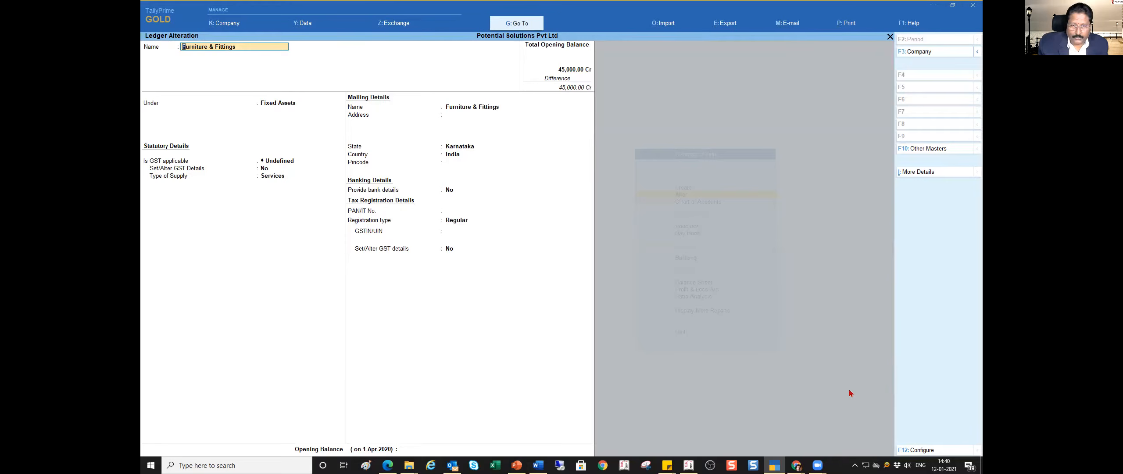
- Set the opening balance of the Furniture & Fittings ledger to 100000 Dr and save the ledger
{"action": "key", "text": "ctrl"}
{"action": "key", "text": "ctrl+a"}
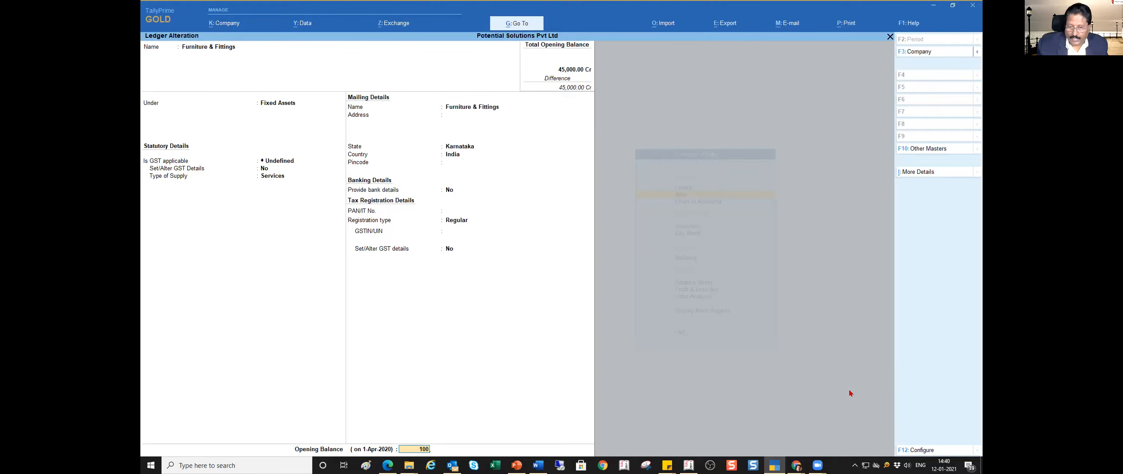
{"action": "key", "text": "Return"}
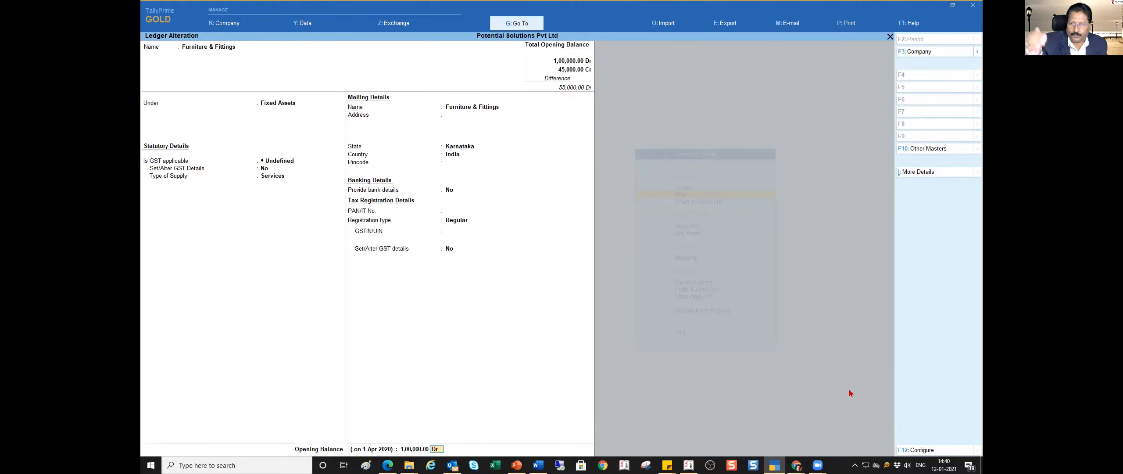
{"action": "key", "text": "Return"}
{"action": "key", "text": "Return"}
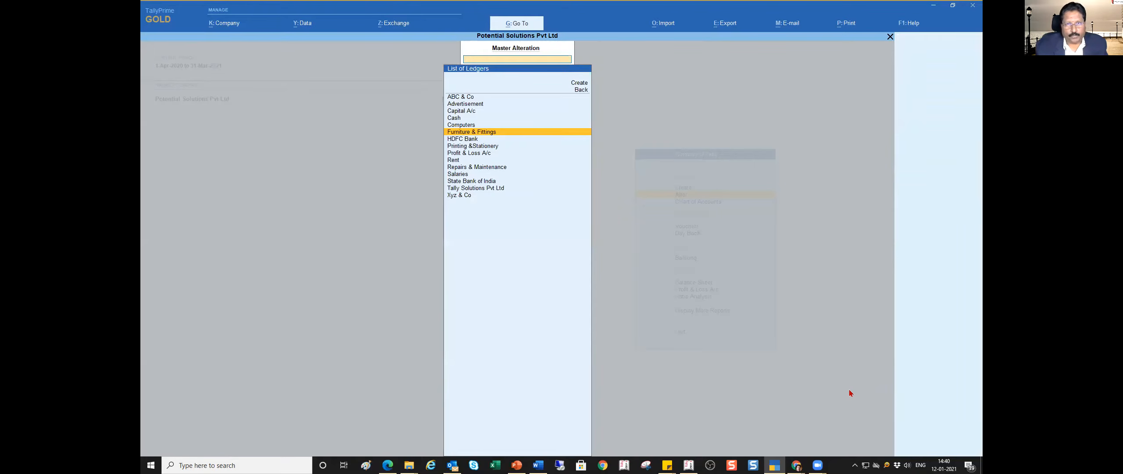